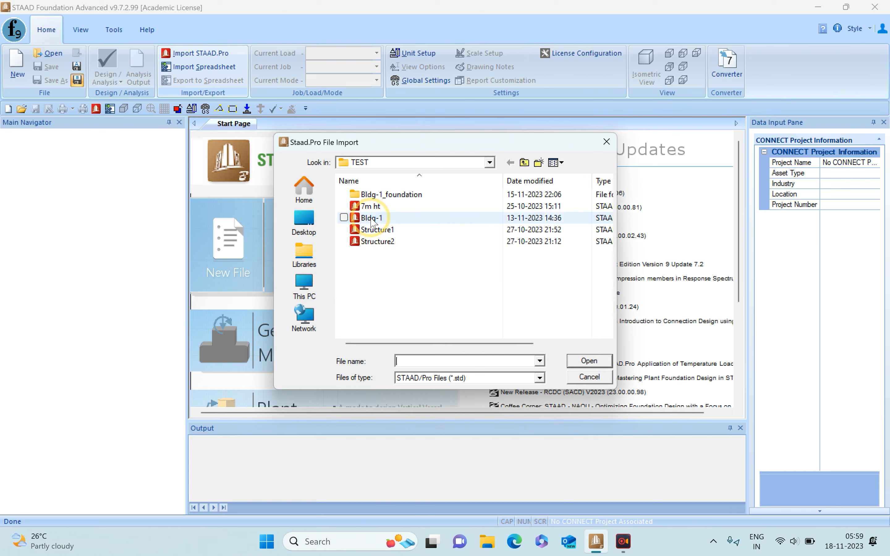
- Import the supported nodes of the Bldg-1 STAAD.Pro model with all load cases included as Primary
{"action": "left_click", "coordinate": [589, 361]}
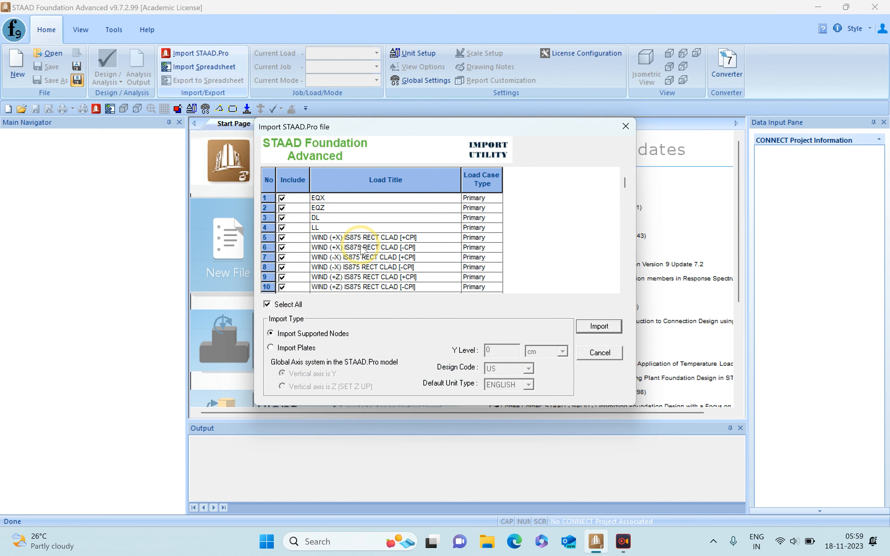
{"action": "mouse_move", "coordinate": [627, 186]}
{"action": "left_mouse_down"}
{"action": "mouse_move", "coordinate": [616, 285]}
{"action": "mouse_move", "coordinate": [626, 173]}
{"action": "left_mouse_up"}
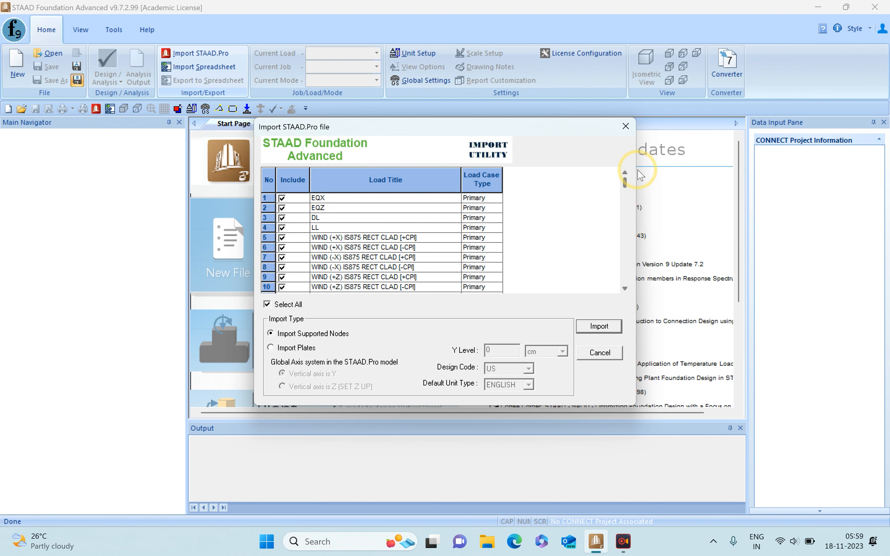
{"action": "left_click", "coordinate": [495, 248]}
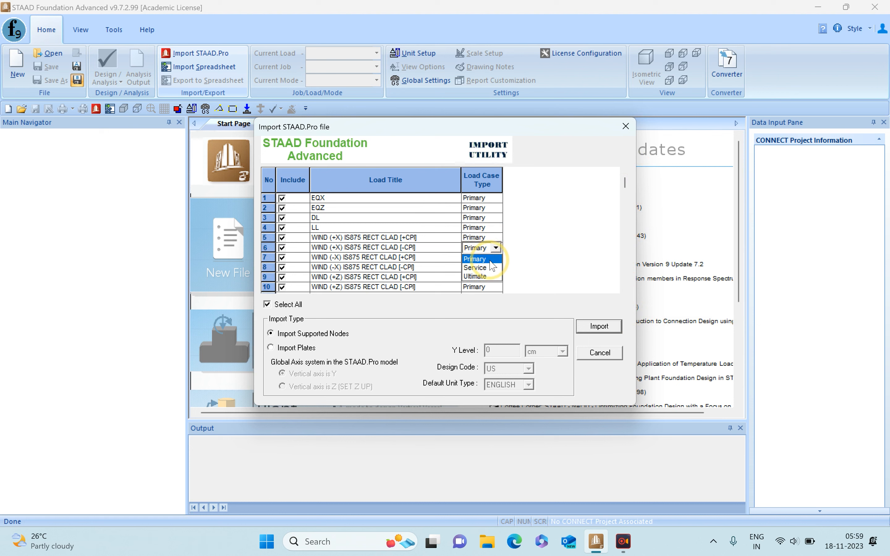
{"action": "left_click", "coordinate": [489, 259]}
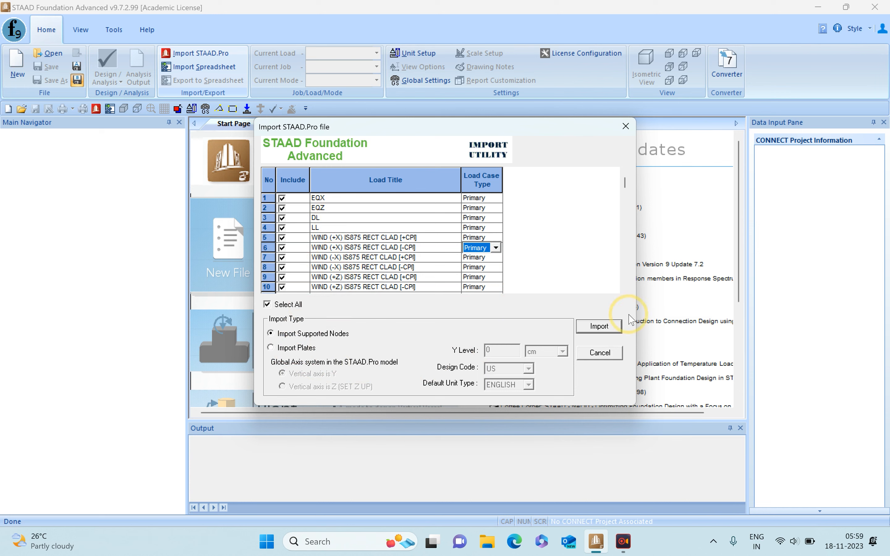
{"action": "left_click", "coordinate": [597, 327]}
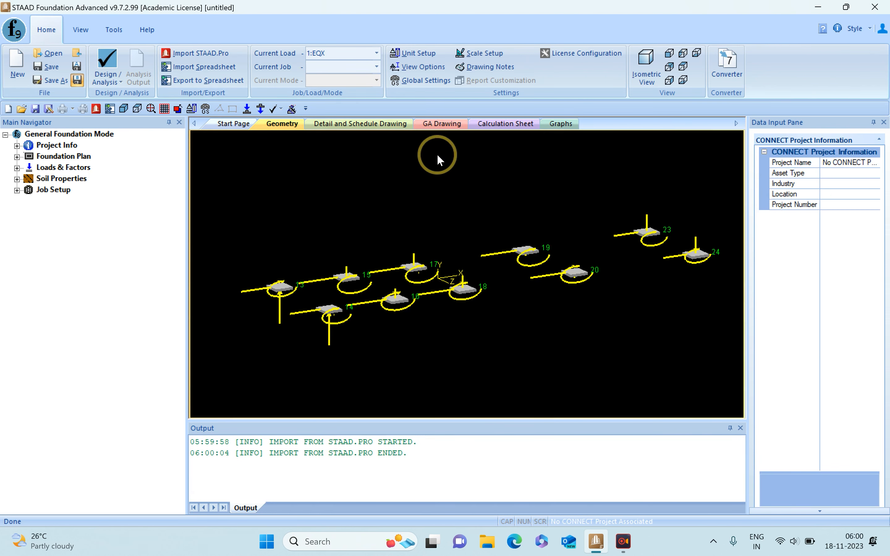
- Show the supports in plan from the top and widen the data input area
{"action": "left_click", "coordinate": [80, 29]}
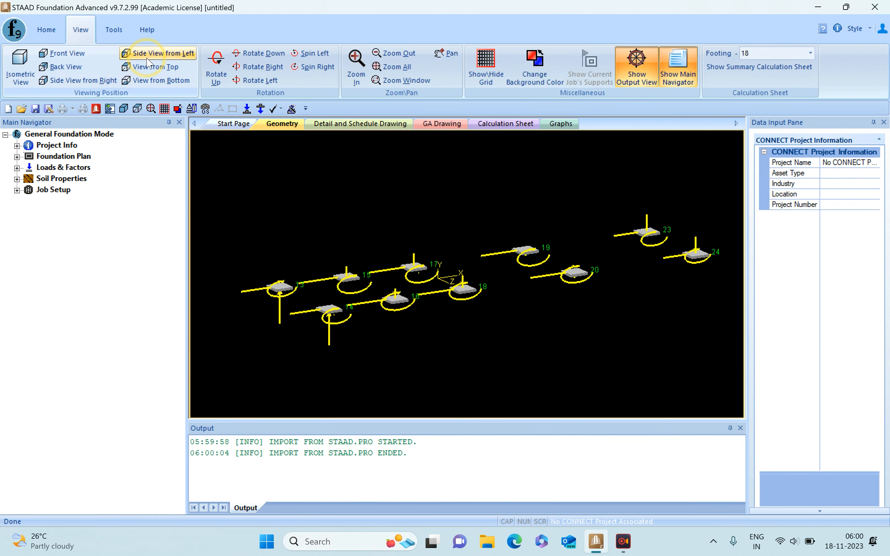
{"action": "left_click", "coordinate": [155, 66]}
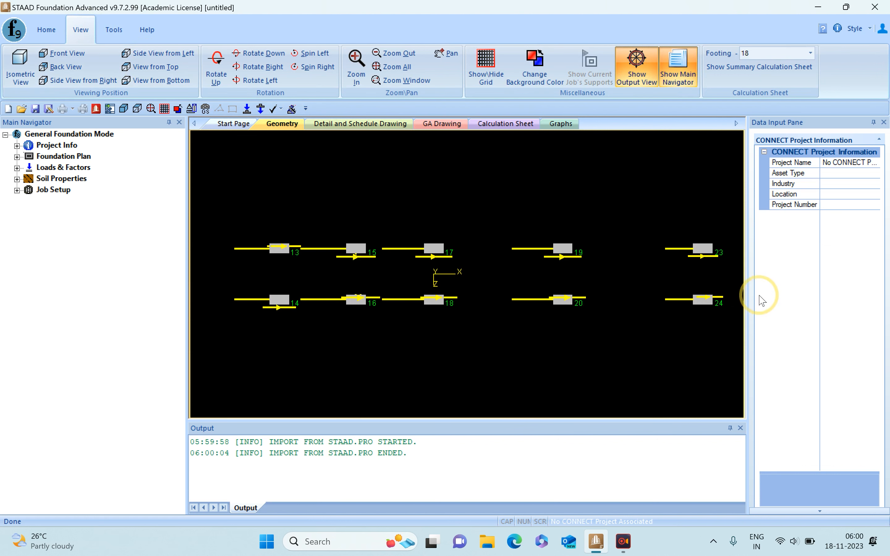
{"action": "left_click_drag", "start_coordinate": [746, 293], "coordinate": [635, 292]}
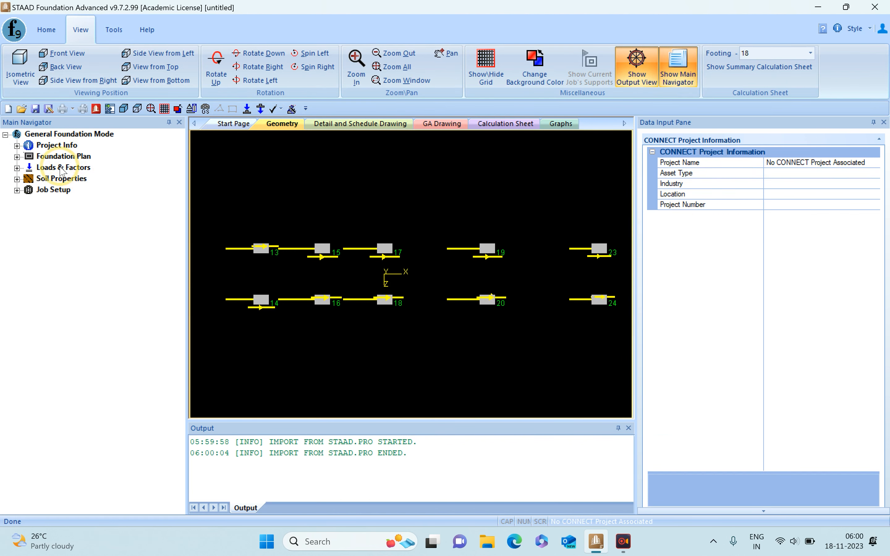
- Batch-apply the Ultimate load case type to the factored combinations, load cases 100 to 160
{"action": "left_click", "coordinate": [62, 168]}
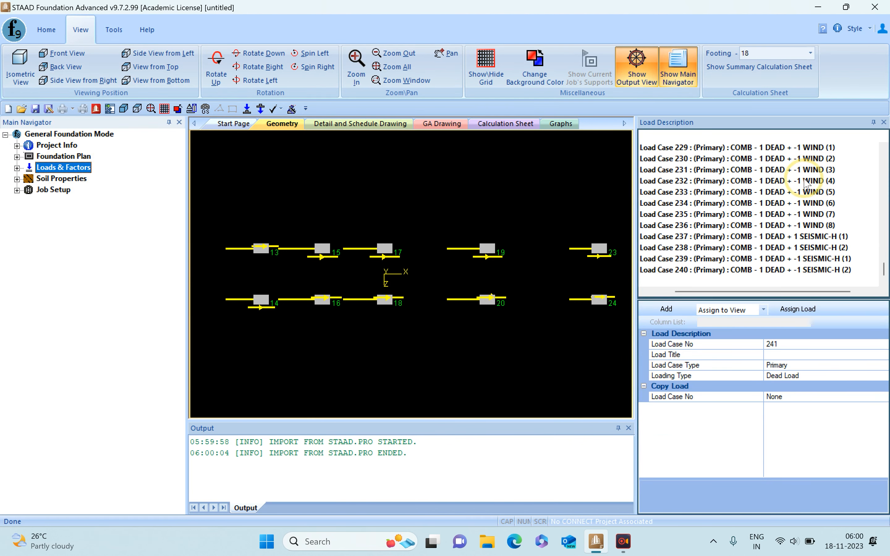
{"action": "left_click_drag", "start_coordinate": [884, 271], "coordinate": [886, 150]}
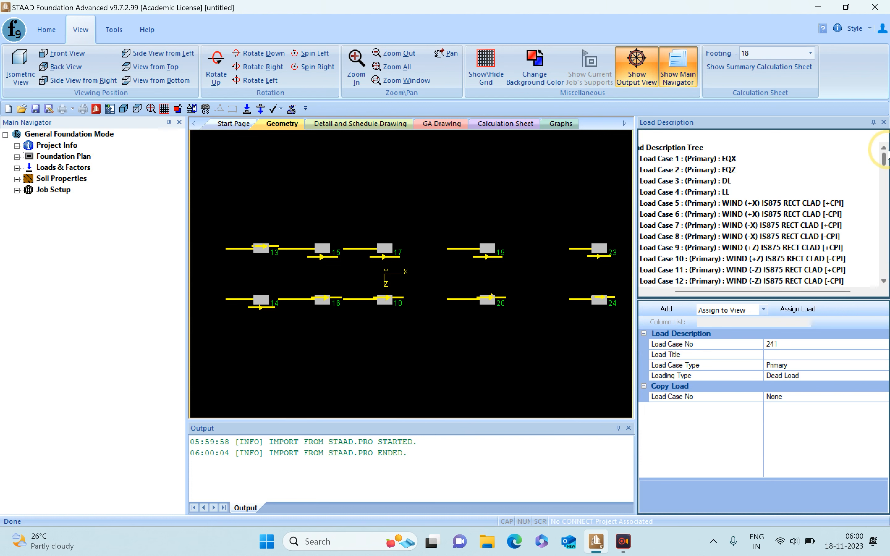
{"action": "left_click_drag", "start_coordinate": [740, 292], "coordinate": [671, 294]}
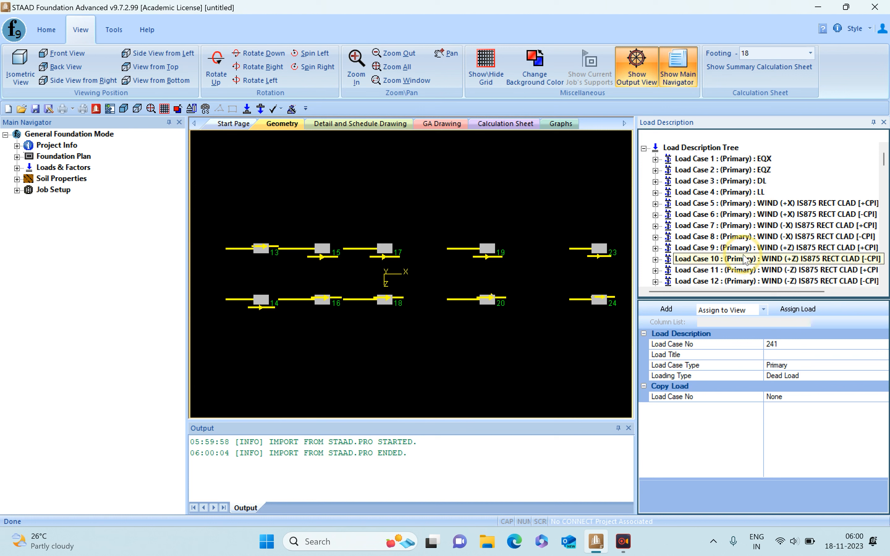
{"action": "scroll", "coordinate": [743, 258], "scroll_direction": "down", "scroll_amount": 2}
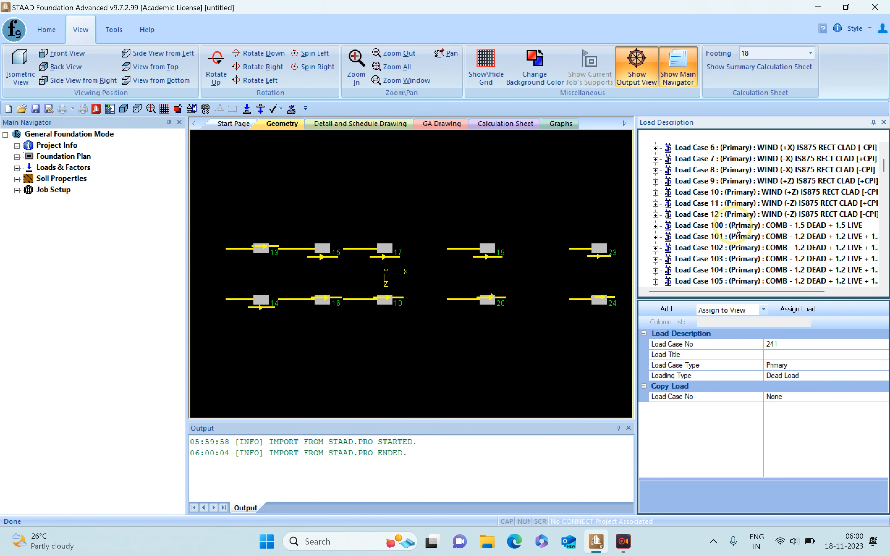
{"action": "left_click", "coordinate": [753, 226]}
{"action": "scroll", "coordinate": [753, 235], "scroll_direction": "down", "scroll_amount": 12}
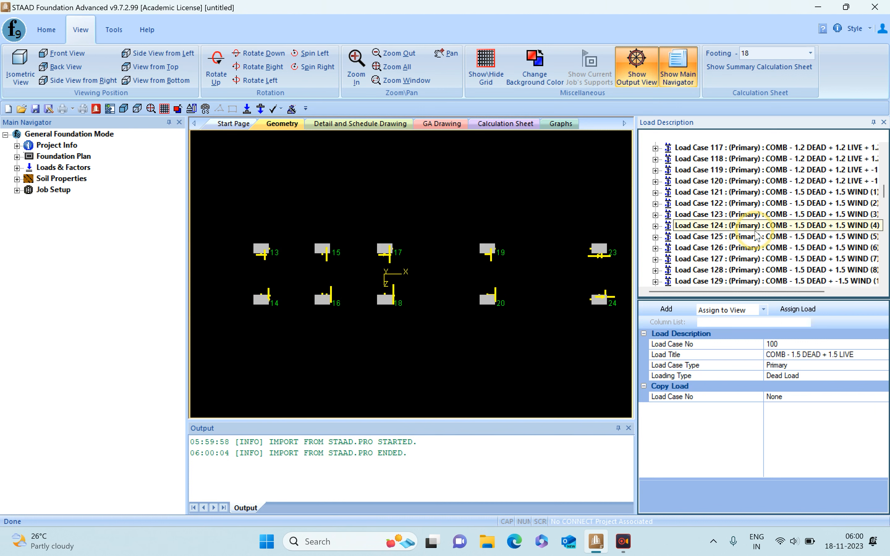
{"action": "scroll", "coordinate": [752, 241], "scroll_direction": "down", "scroll_amount": 8}
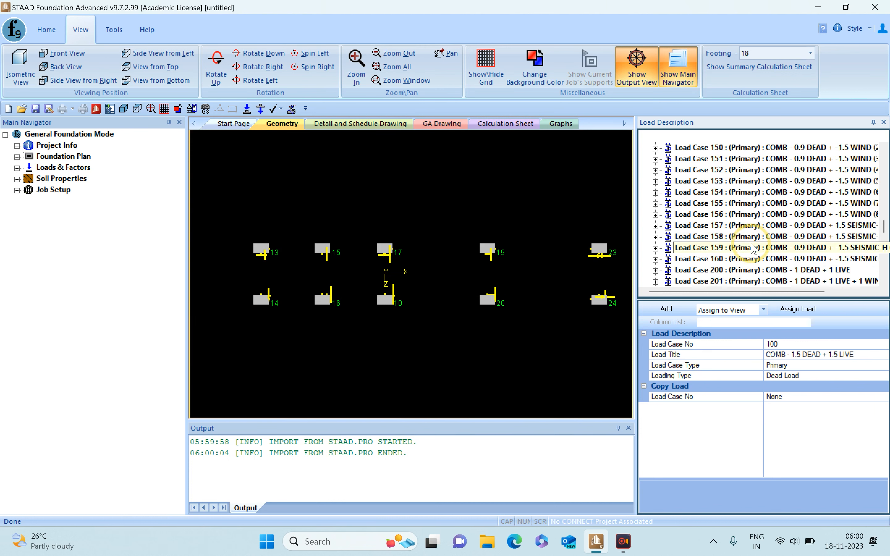
{"action": "left_click", "coordinate": [746, 226], "text": "shift"}
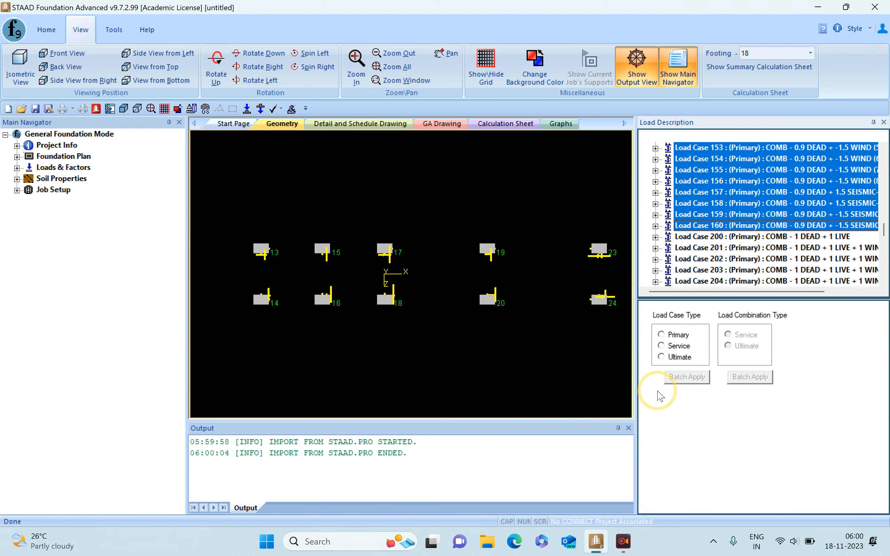
{"action": "left_click", "coordinate": [679, 357]}
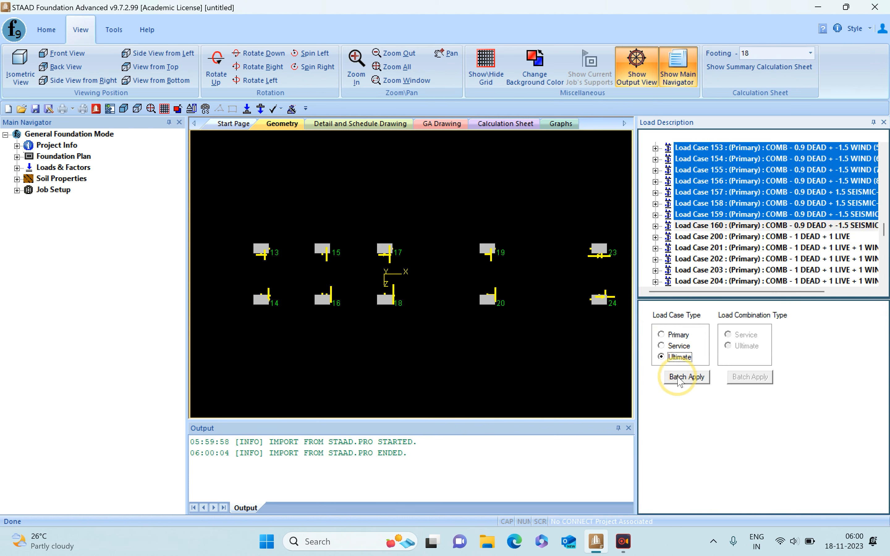
{"action": "left_click", "coordinate": [686, 377]}
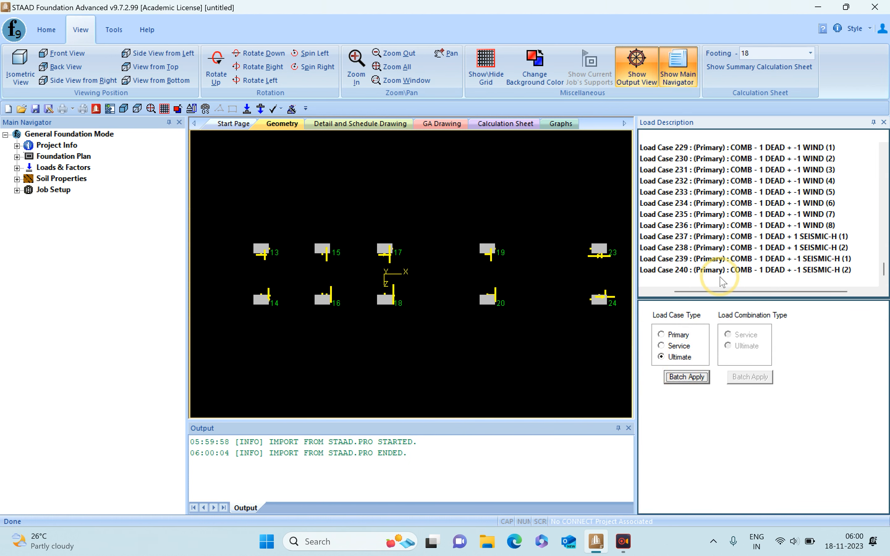
- Batch-apply the Service load case type to the unfactored combinations, load cases 200 to 240
{"action": "left_click", "coordinate": [682, 271]}
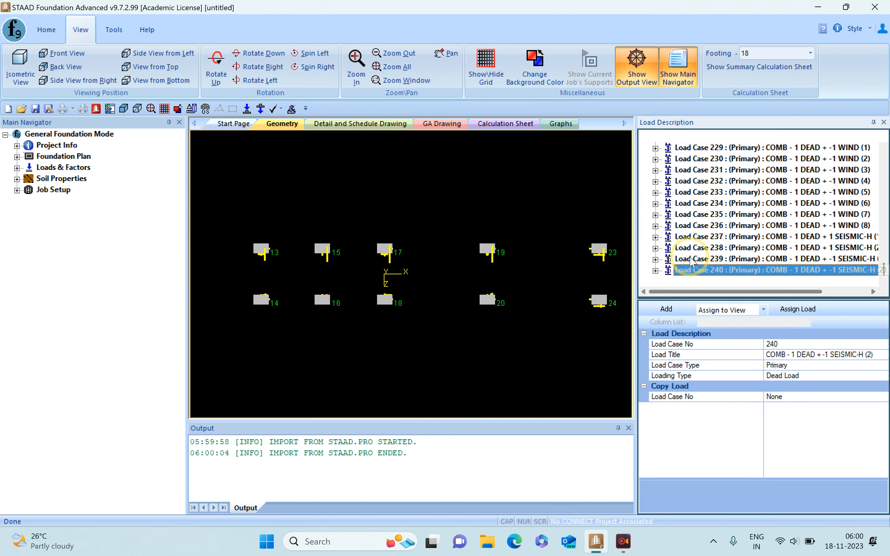
{"action": "scroll", "coordinate": [702, 259], "scroll_direction": "up", "scroll_amount": 4}
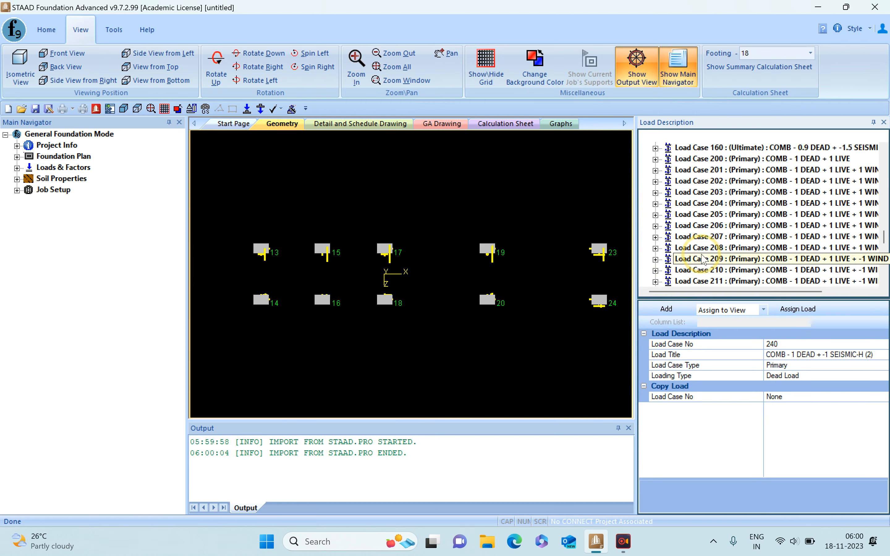
{"action": "left_click", "coordinate": [721, 158], "text": "shift"}
{"action": "left_click", "coordinate": [676, 346]}
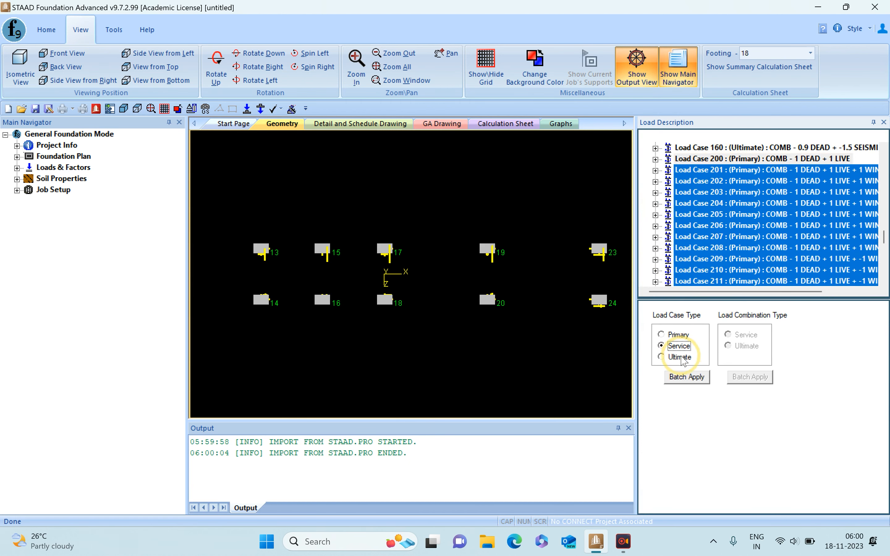
{"action": "left_click", "coordinate": [683, 382]}
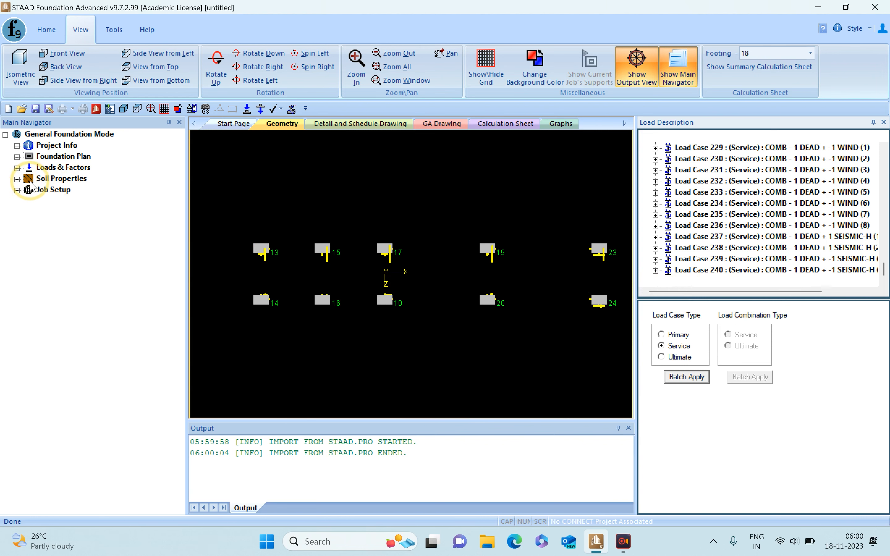
- Review the pile/soil bearing capacity factors of the load cases, widening the table's load title column
{"action": "left_click", "coordinate": [17, 168]}
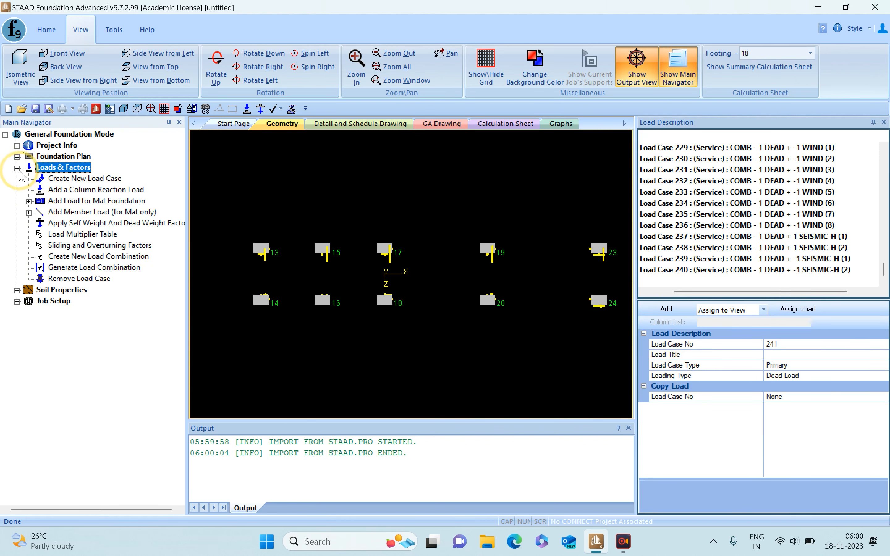
{"action": "left_click", "coordinate": [17, 168]}
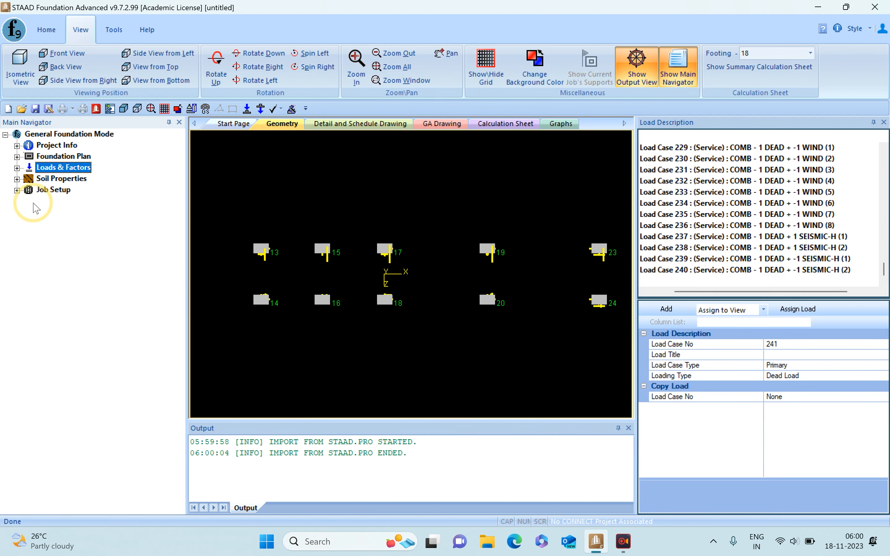
{"action": "left_click", "coordinate": [17, 179]}
{"action": "left_click", "coordinate": [88, 189]}
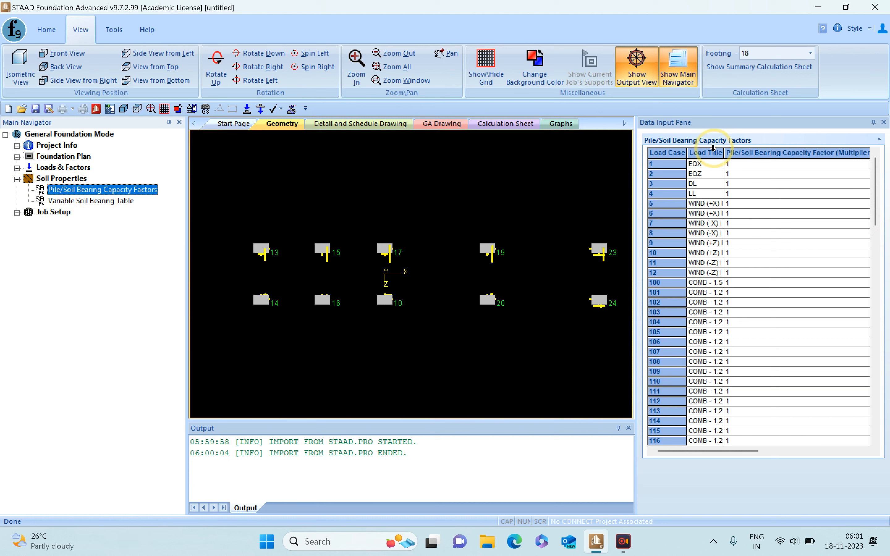
{"action": "left_click_drag", "start_coordinate": [724, 152], "coordinate": [785, 152]}
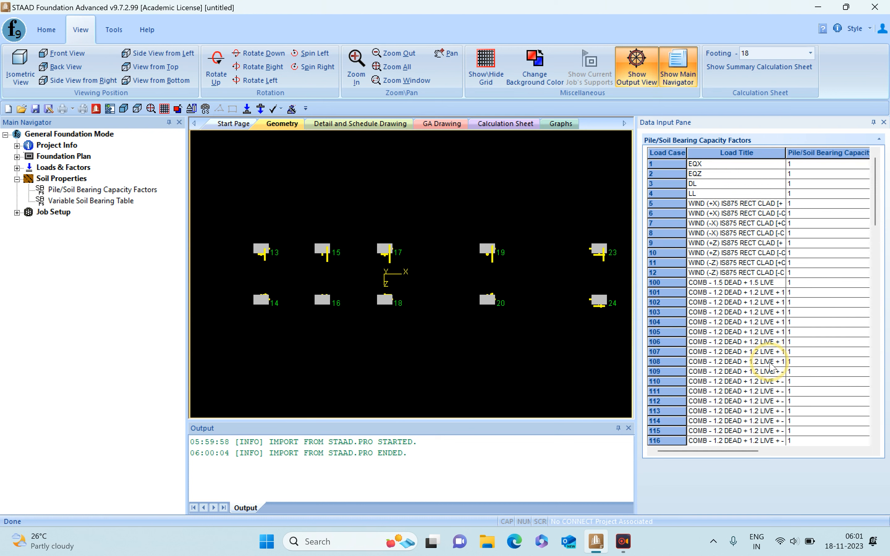
{"action": "mouse_move", "coordinate": [870, 193]}
{"action": "left_mouse_down"}
{"action": "mouse_move", "coordinate": [859, 317]}
{"action": "mouse_move", "coordinate": [869, 392]}
{"action": "mouse_move", "coordinate": [876, 192]}
{"action": "left_mouse_up"}
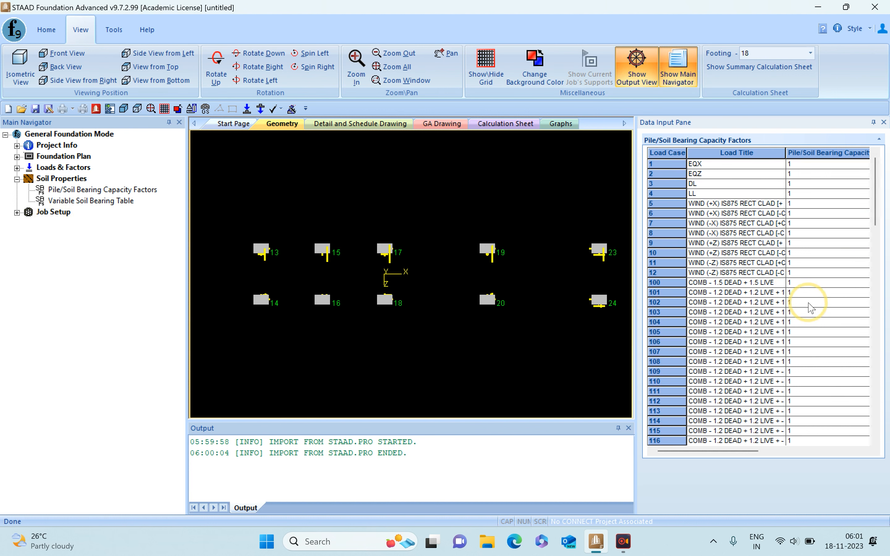
- Start a new foundation job named MAT with the job type Mat
{"action": "left_click", "coordinate": [17, 212]}
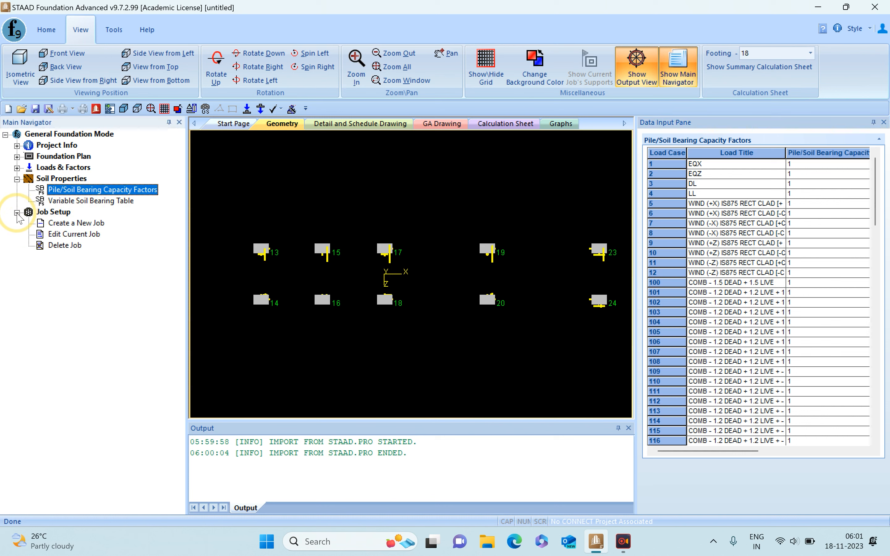
{"action": "left_click", "coordinate": [60, 225]}
{"action": "left_click", "coordinate": [778, 163]}
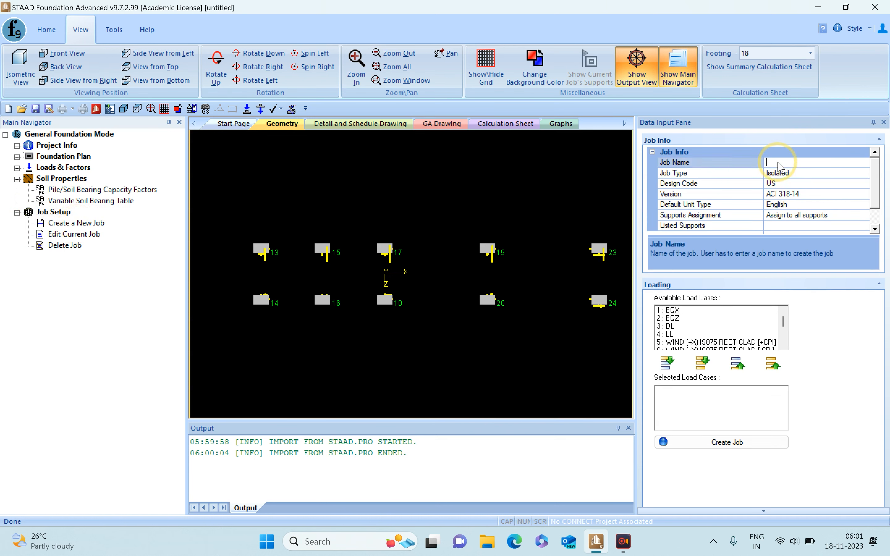
{"action": "left_click", "coordinate": [783, 162]}
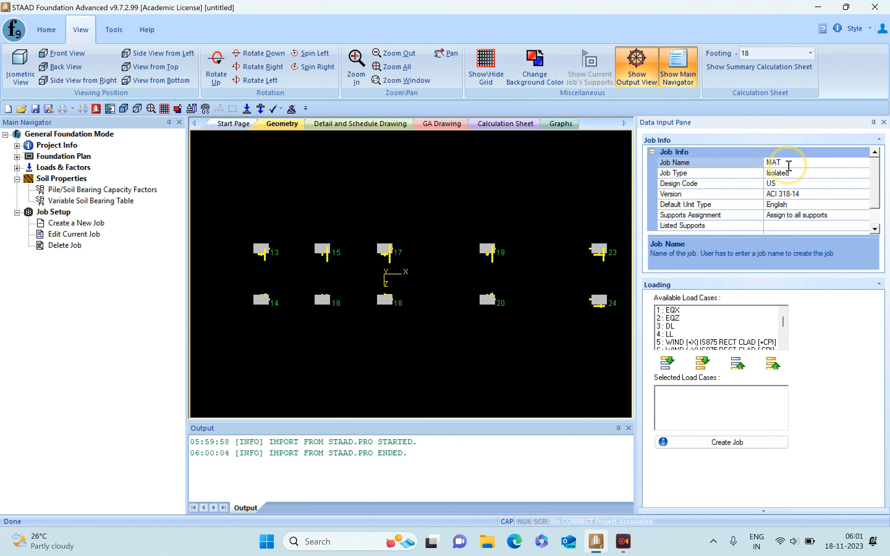
{"action": "left_click", "coordinate": [799, 173]}
{"action": "left_click", "coordinate": [865, 173]}
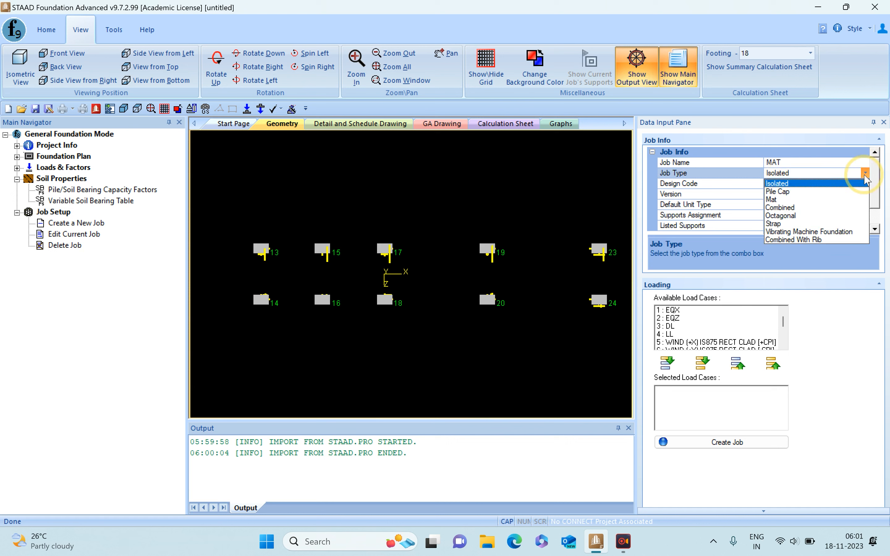
{"action": "left_click", "coordinate": [775, 199]}
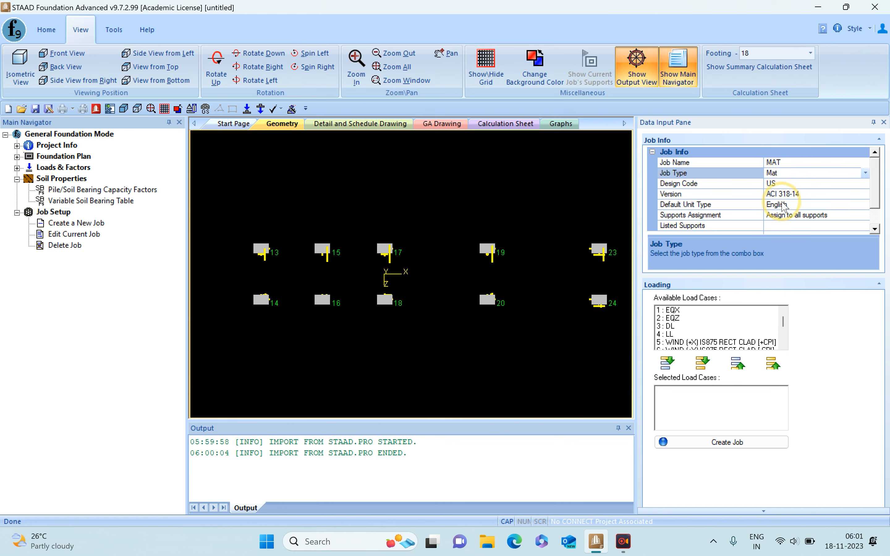
- Set the job's design code to Indian, version IS456-2000, and select supports 13, 15 and 17 for it
{"action": "left_click", "coordinate": [854, 186]}
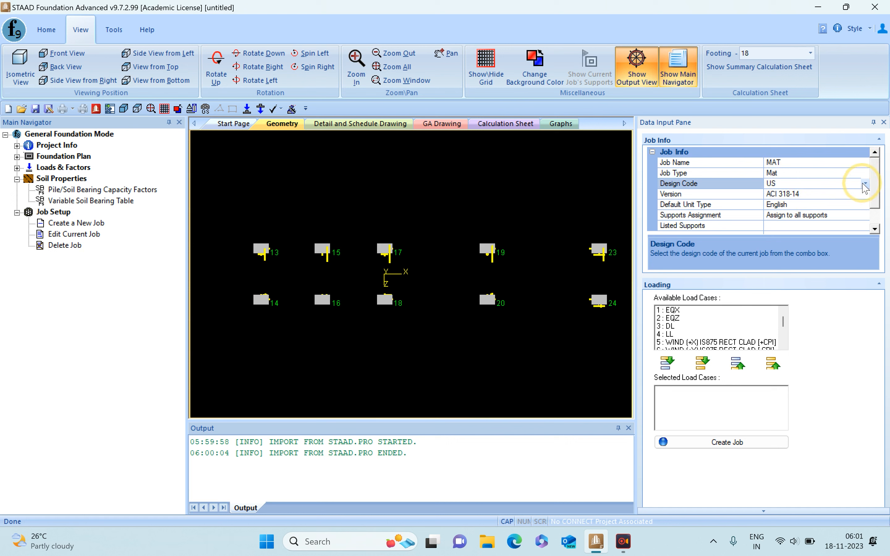
{"action": "left_click", "coordinate": [865, 186]}
{"action": "left_click", "coordinate": [793, 201]}
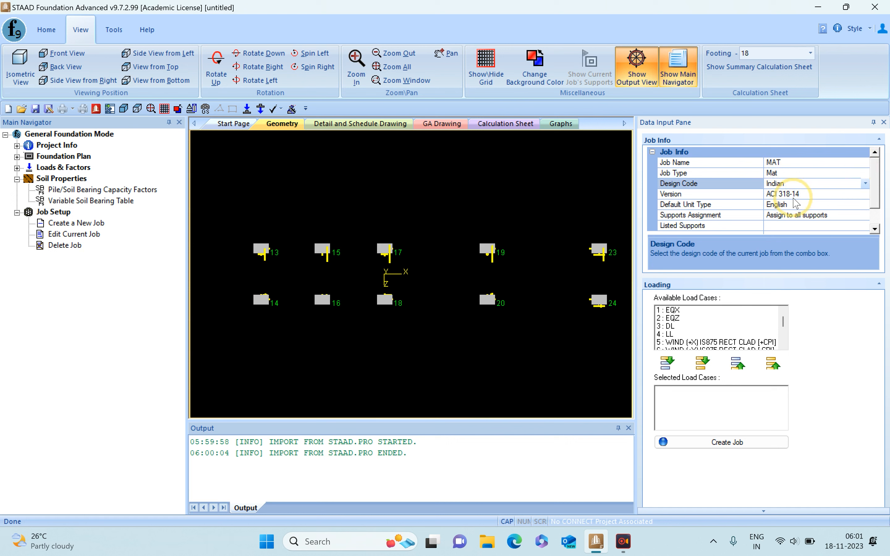
{"action": "left_click", "coordinate": [811, 194]}
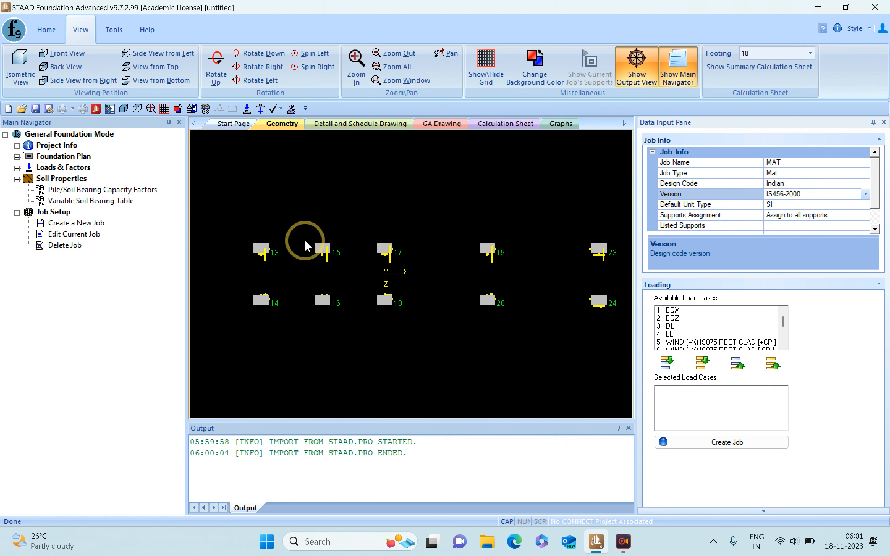
{"action": "left_click_drag", "start_coordinate": [239, 232], "coordinate": [426, 266]}
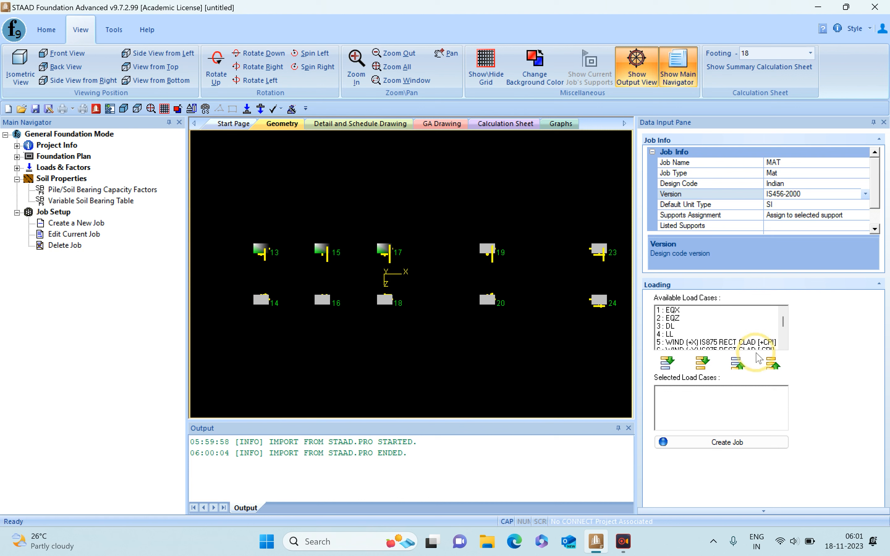
- Add all available load cases to the MAT job and create the job
{"action": "left_click", "coordinate": [703, 364]}
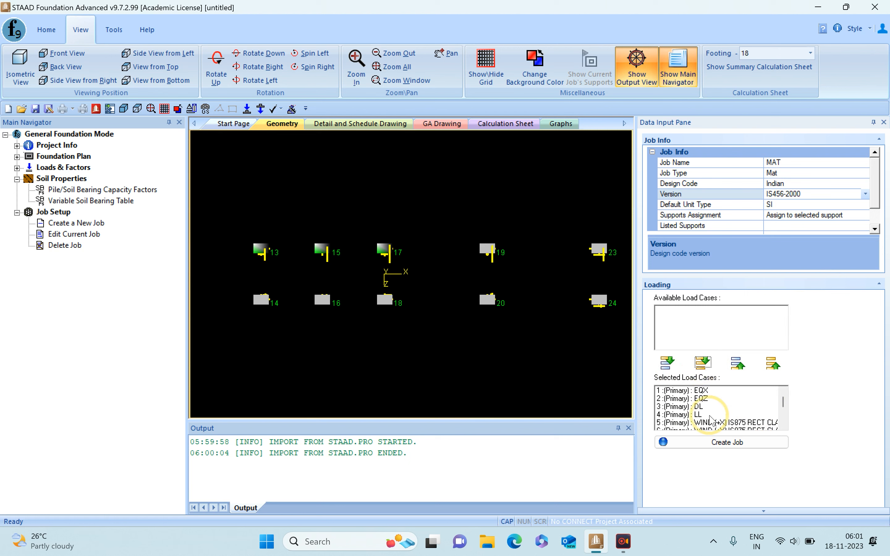
{"action": "left_click", "coordinate": [710, 445]}
{"action": "left_click", "coordinate": [500, 296]}
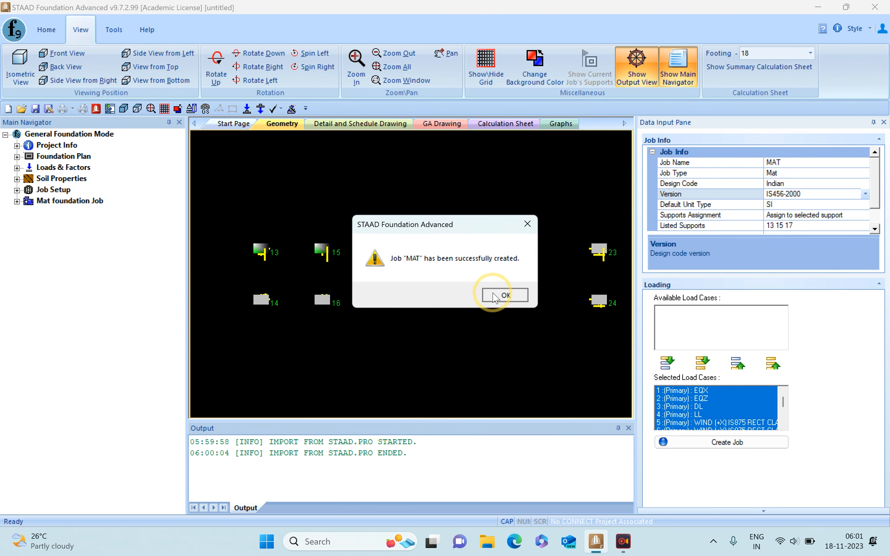
- Review the default properties of the mat foundation job, such as slab thickness, subgrade modulus, soil and concrete values
{"action": "left_click", "coordinate": [17, 202]}
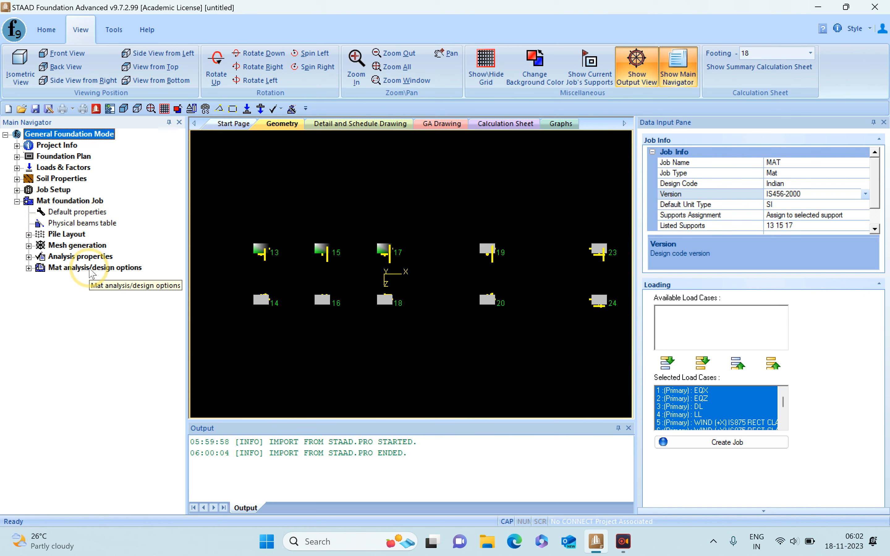
{"action": "left_click", "coordinate": [112, 213]}
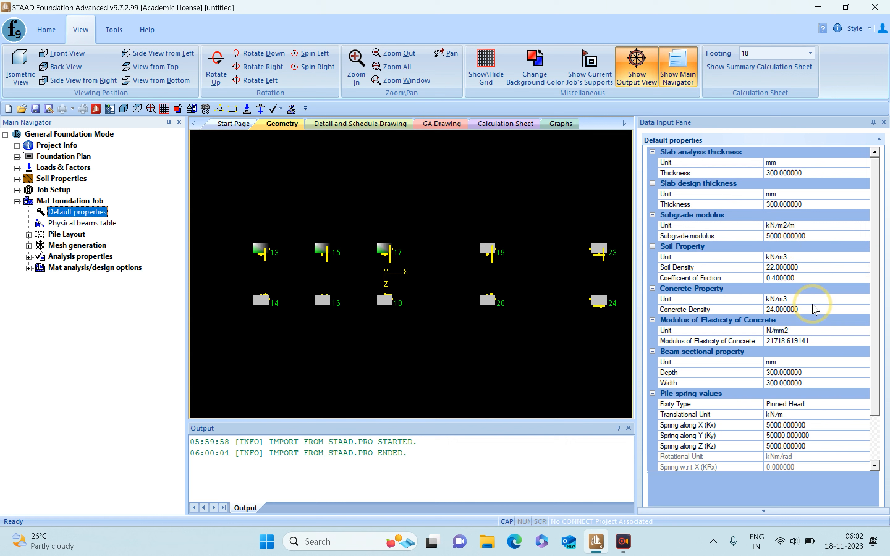
{"action": "mouse_move", "coordinate": [876, 283]}
{"action": "left_mouse_down"}
{"action": "mouse_move", "coordinate": [869, 331]}
{"action": "mouse_move", "coordinate": [866, 278]}
{"action": "left_mouse_up"}
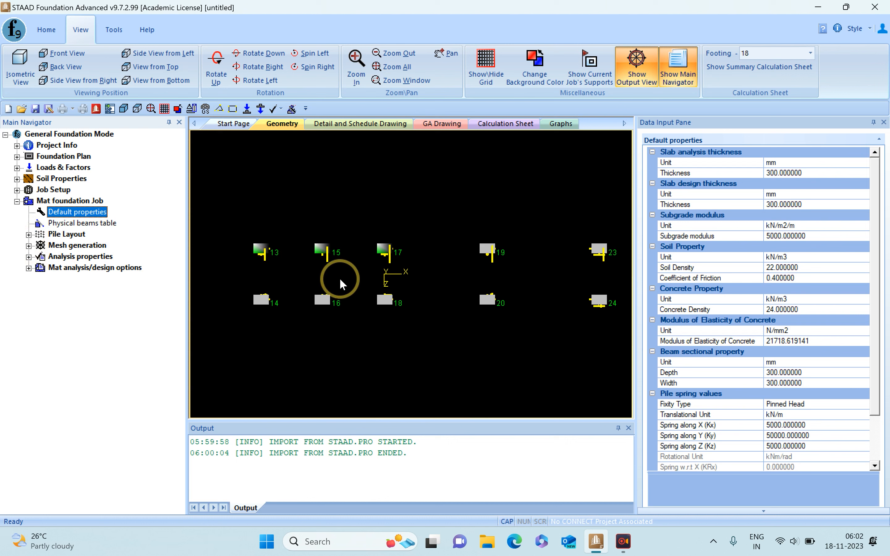
- Turn on the grid display and open the linear grid setup of the foundation plan
{"action": "left_click", "coordinate": [486, 63]}
{"action": "scroll", "coordinate": [308, 284], "scroll_direction": "up", "scroll_amount": 2}
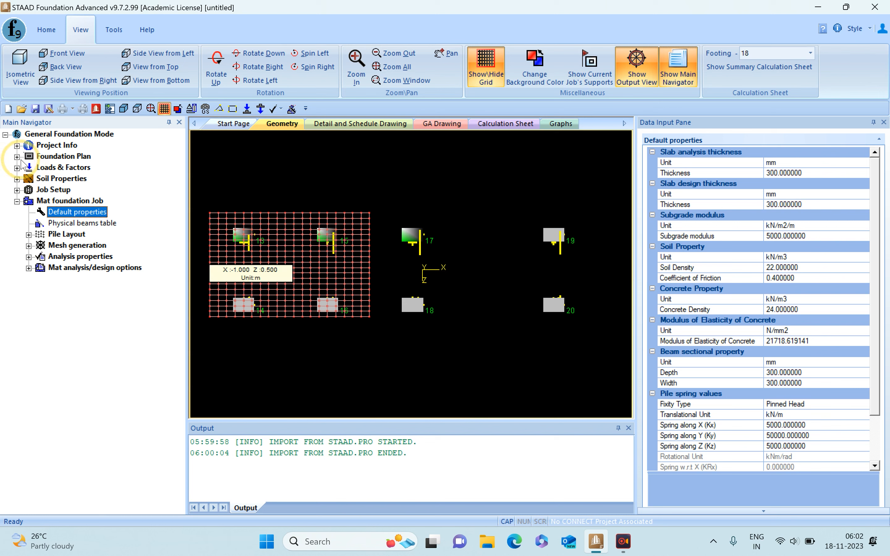
{"action": "left_click", "coordinate": [17, 157]}
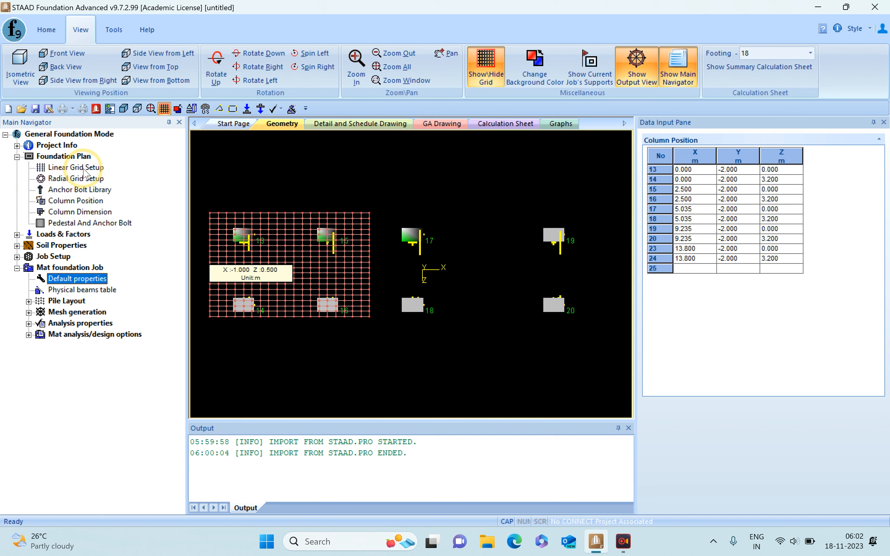
{"action": "left_click", "coordinate": [85, 170]}
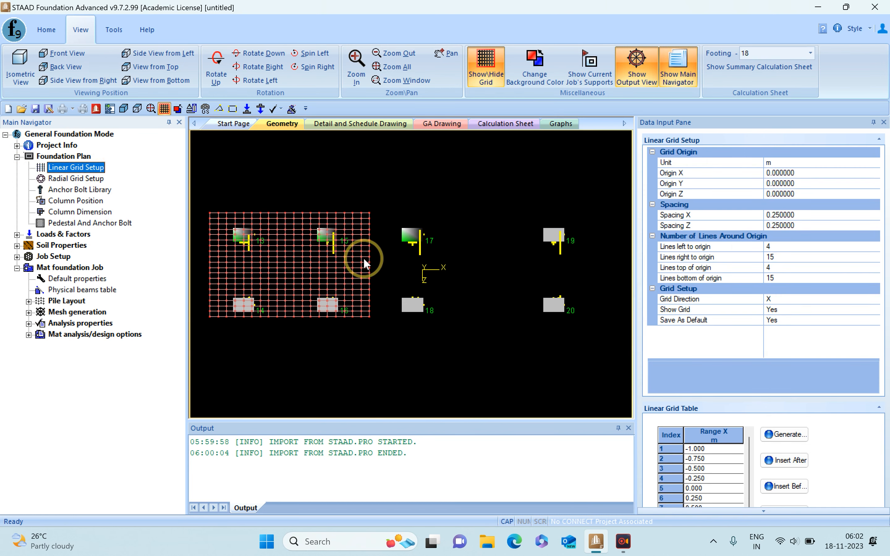
{"action": "mouse_move", "coordinate": [363, 258]}
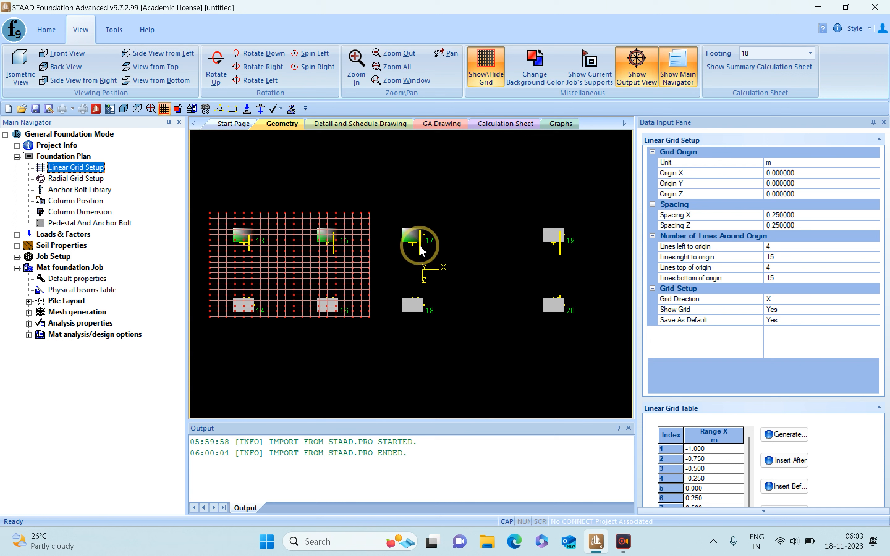
{"action": "mouse_move", "coordinate": [423, 243]}
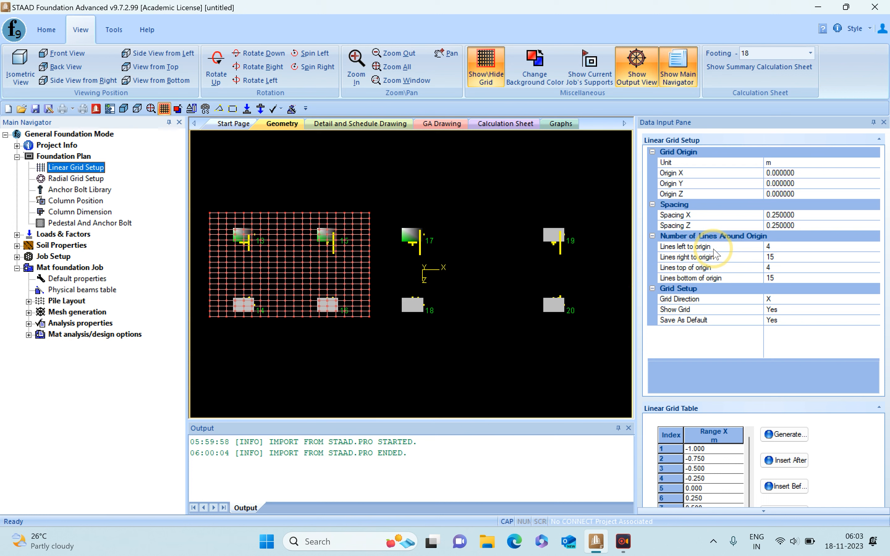
- Set the number of grid lines right of the origin to 20 and regenerate the linear grid
{"action": "left_click", "coordinate": [782, 258]}
{"action": "double_click", "coordinate": [782, 257]}
{"action": "type", "text": "20"}
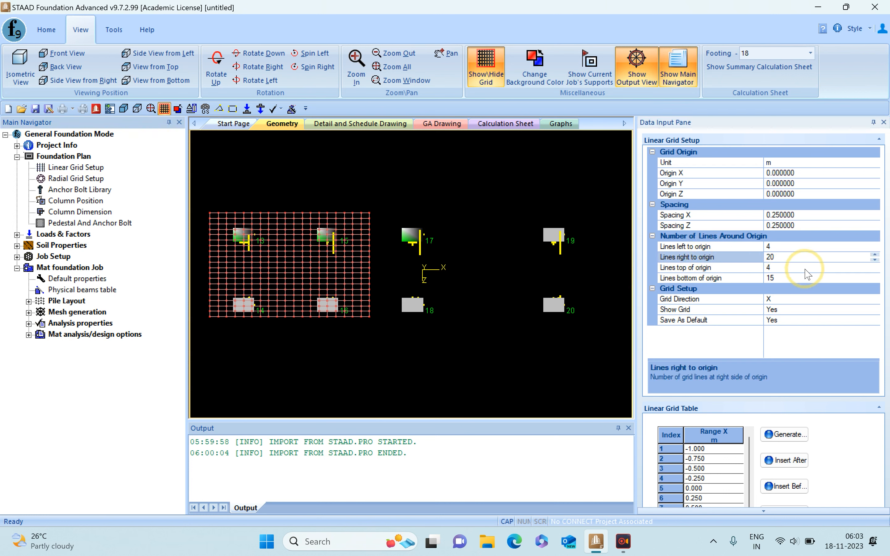
{"action": "key", "text": "Return"}
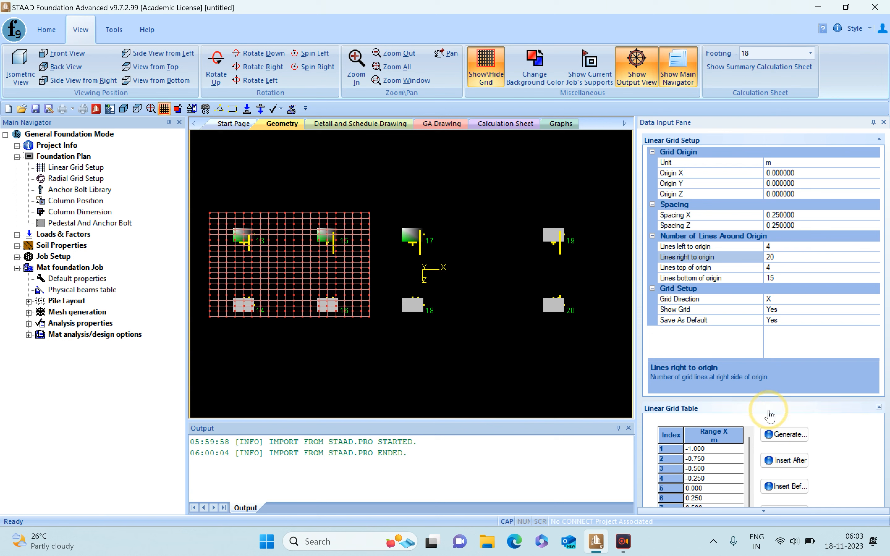
{"action": "left_click", "coordinate": [787, 435]}
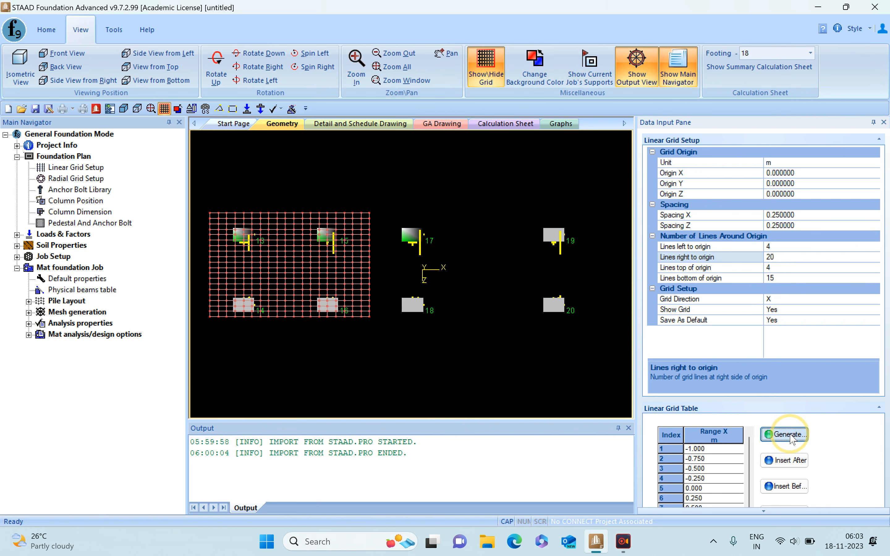
{"action": "scroll", "coordinate": [376, 251], "scroll_direction": "up", "scroll_amount": 2}
{"action": "scroll", "coordinate": [405, 259], "scroll_direction": "down", "scroll_amount": 2}
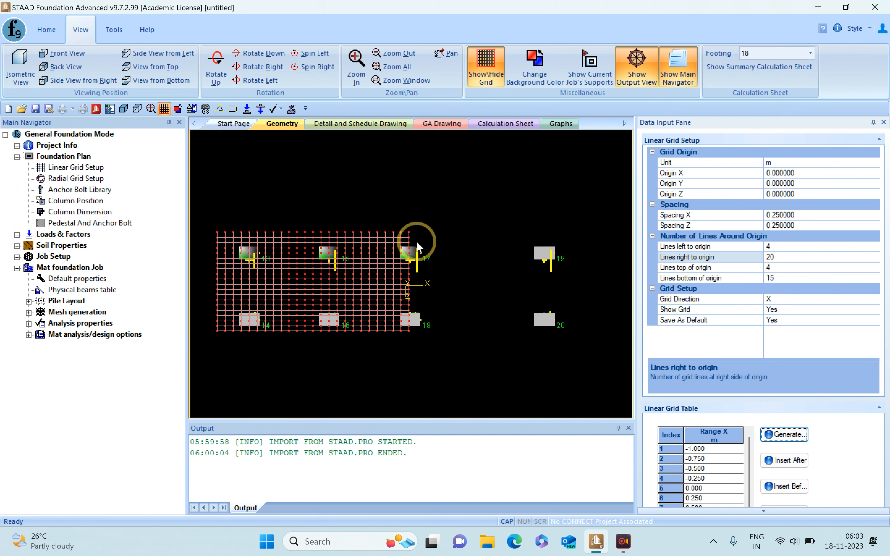
- Set the number of grid lines right of the origin to 30 and regenerate the linear grid
{"action": "left_click", "coordinate": [758, 257]}
{"action": "type", "text": "30"}
{"action": "left_click", "coordinate": [784, 435]}
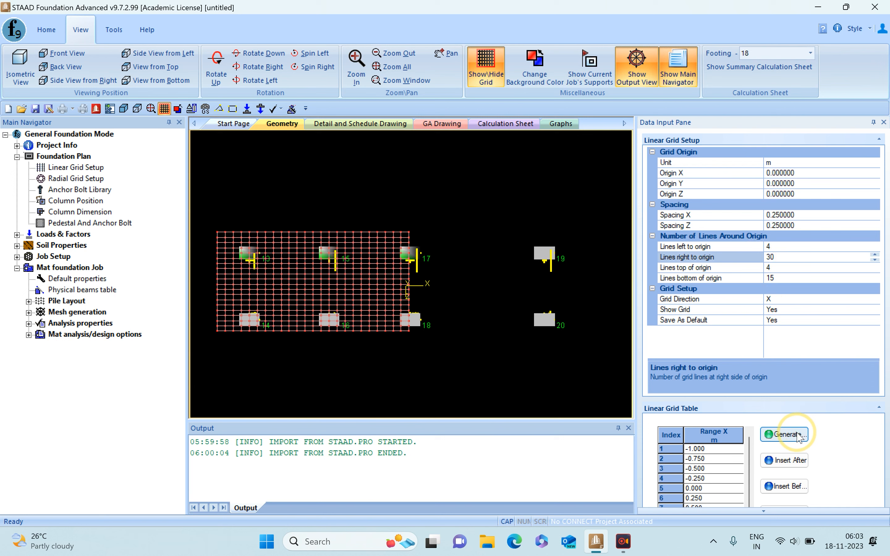
{"action": "scroll", "coordinate": [356, 250], "scroll_direction": "up", "scroll_amount": 3}
{"action": "scroll", "coordinate": [606, 264], "scroll_direction": "down", "scroll_amount": 1}
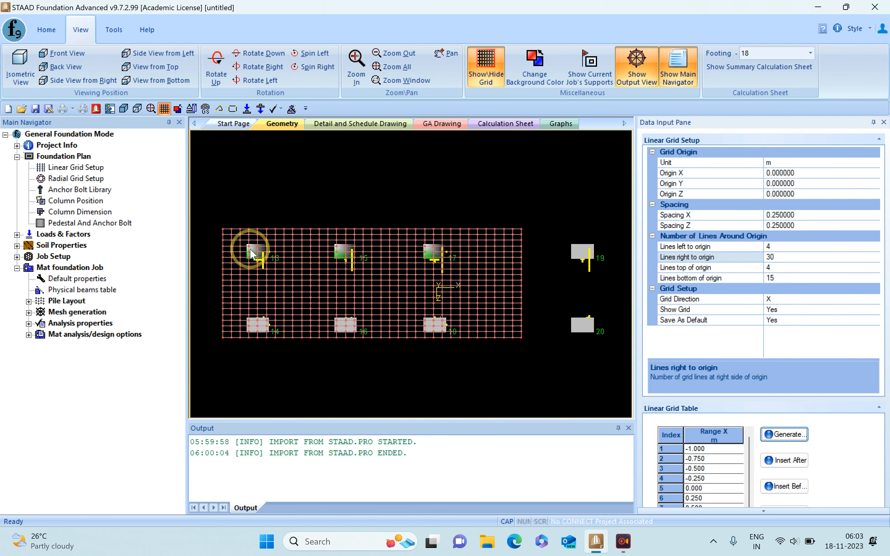
{"action": "scroll", "coordinate": [251, 253], "scroll_direction": "up", "scroll_amount": 2}
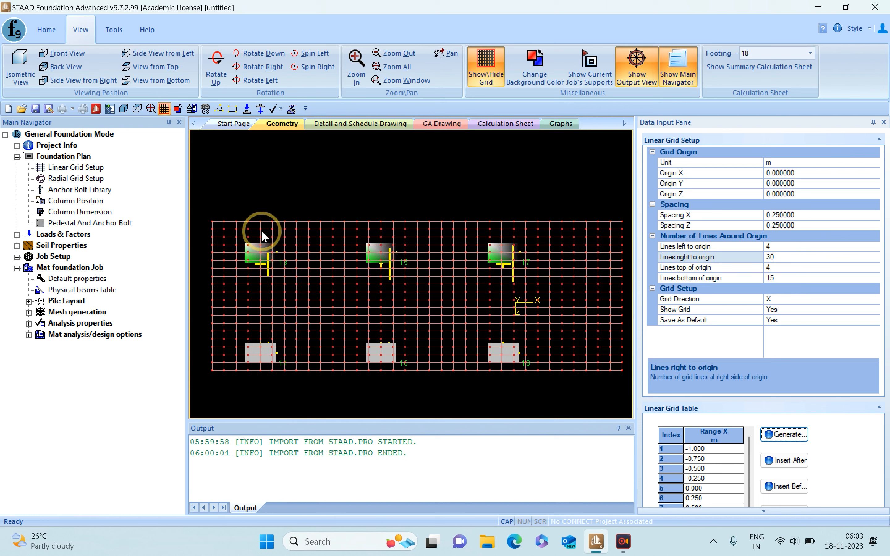
- Set the number of grid lines below the origin to 10 and regenerate the linear grid
{"action": "left_click", "coordinate": [781, 279]}
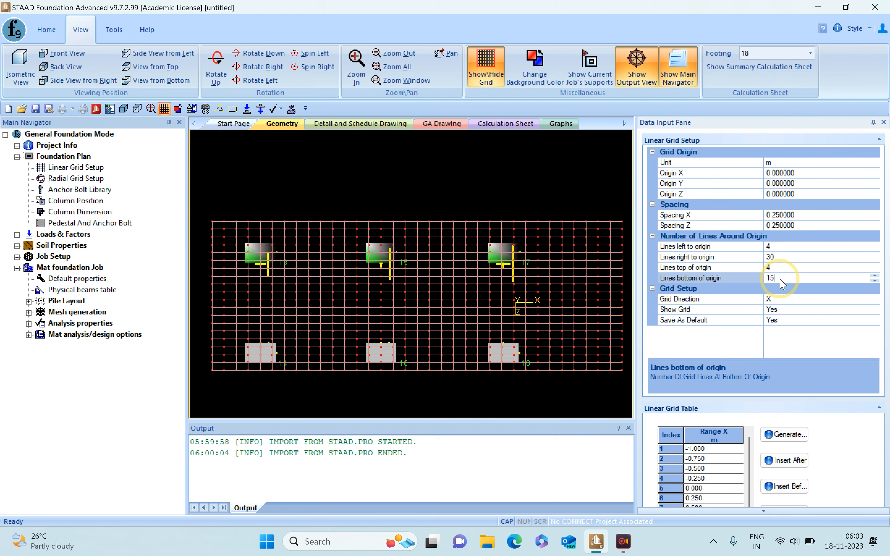
{"action": "type", "text": "1"}
{"action": "left_click", "coordinate": [783, 434]}
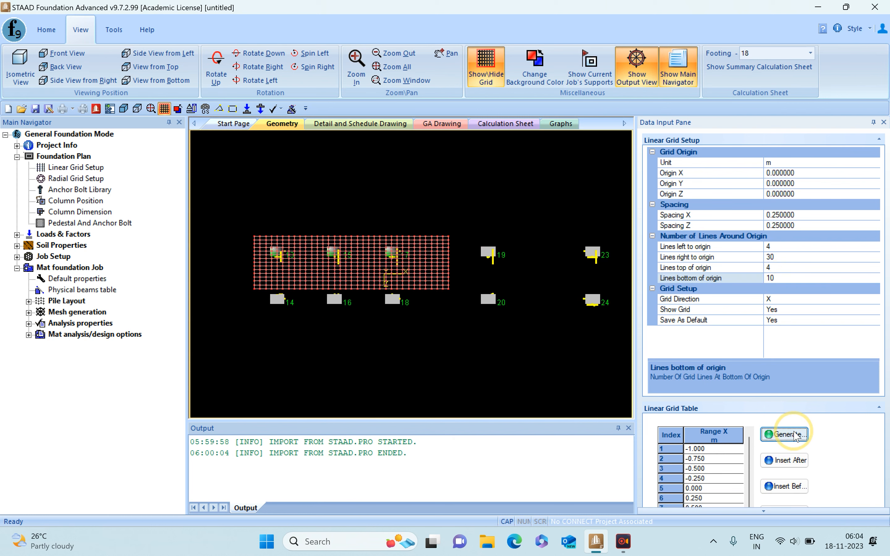
{"action": "scroll", "coordinate": [326, 298], "scroll_direction": "up", "scroll_amount": 5}
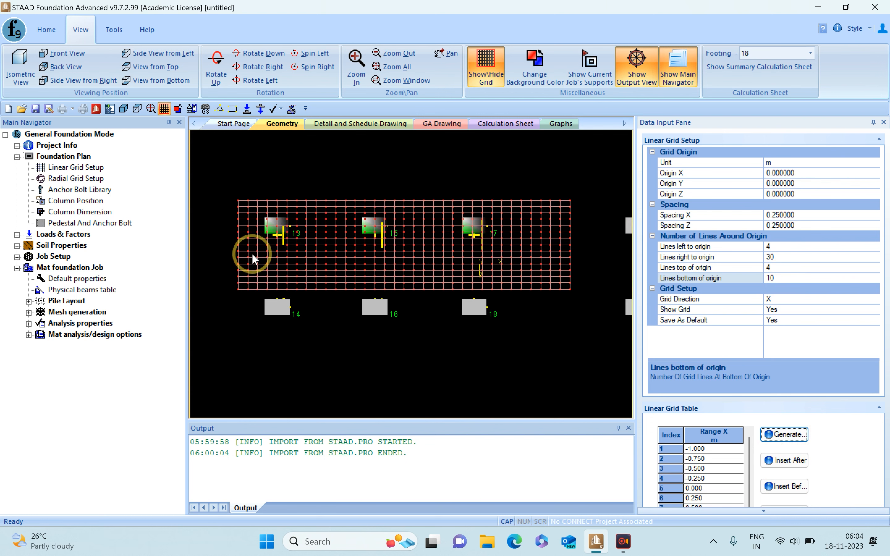
{"action": "scroll", "coordinate": [492, 211], "scroll_direction": "down", "scroll_amount": 3}
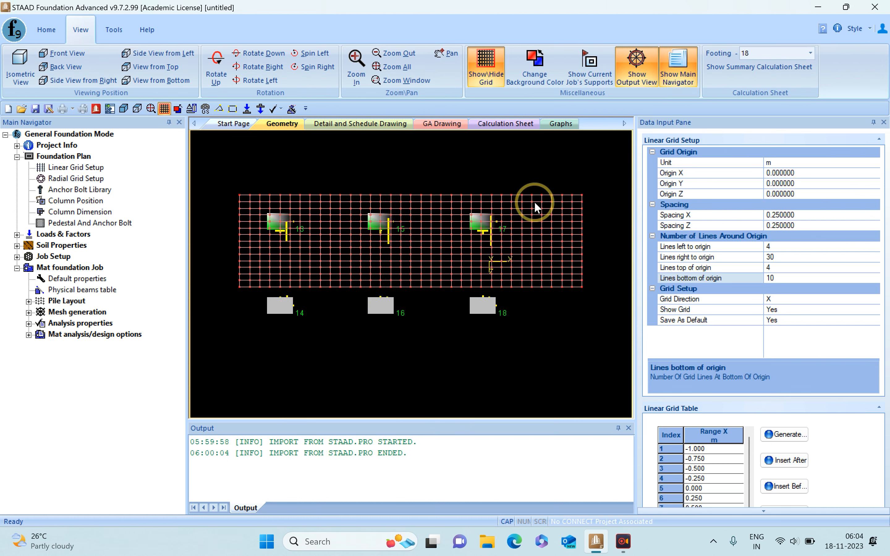
{"action": "scroll", "coordinate": [268, 252], "scroll_direction": "up", "scroll_amount": 1}
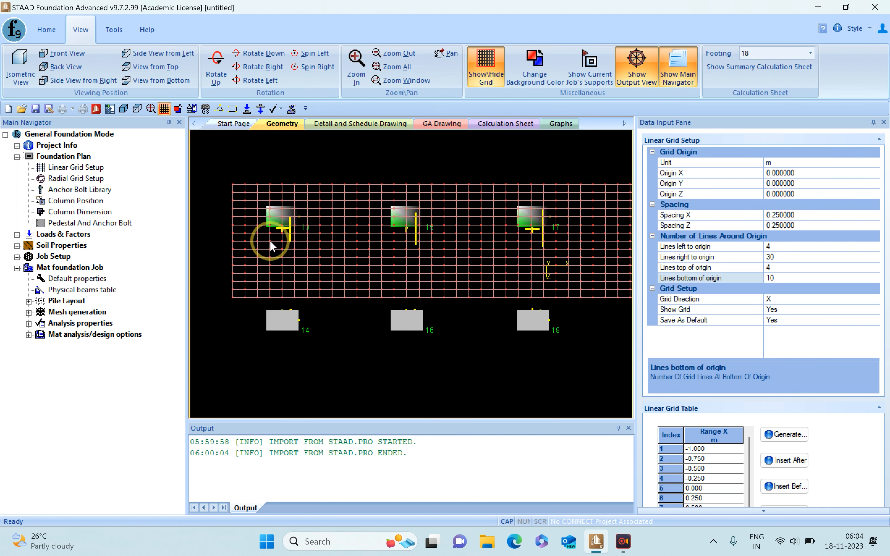
- Draw a rectangular mat boundary around supports 13, 15 and 17 from the grid's upper-left corner to X 6, Z 1 m, naming it MAT1
{"action": "mouse_move", "coordinate": [271, 242]}
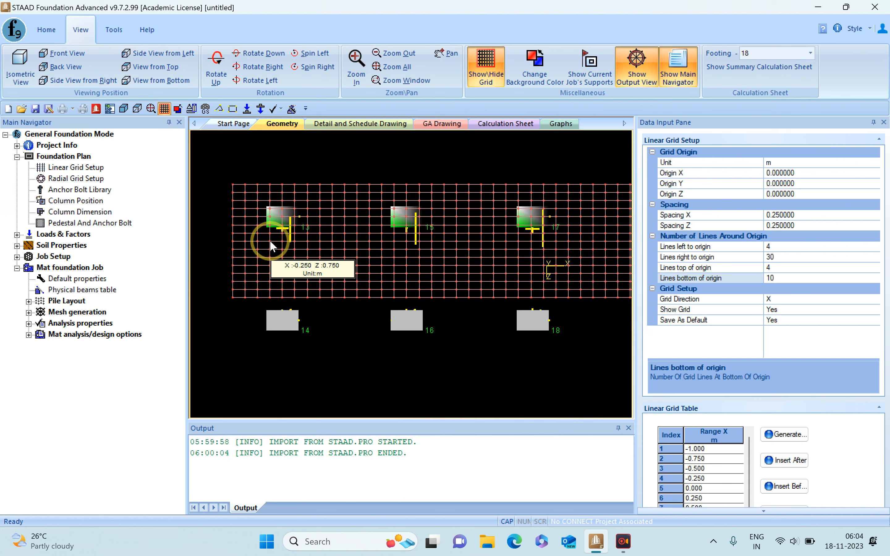
{"action": "scroll", "coordinate": [299, 239], "scroll_direction": "down", "scroll_amount": 1}
{"action": "middle_click_drag", "start_coordinate": [300, 239], "coordinate": [286, 233]}
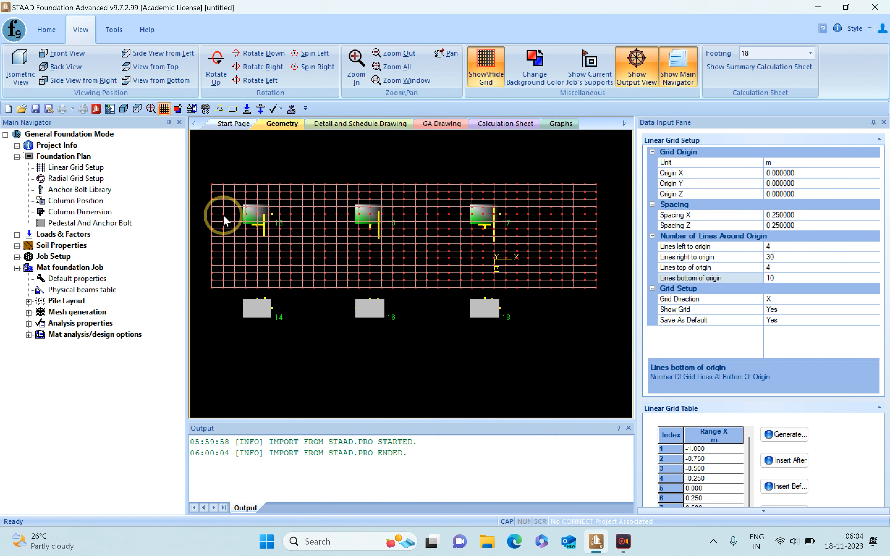
{"action": "mouse_move", "coordinate": [223, 215]}
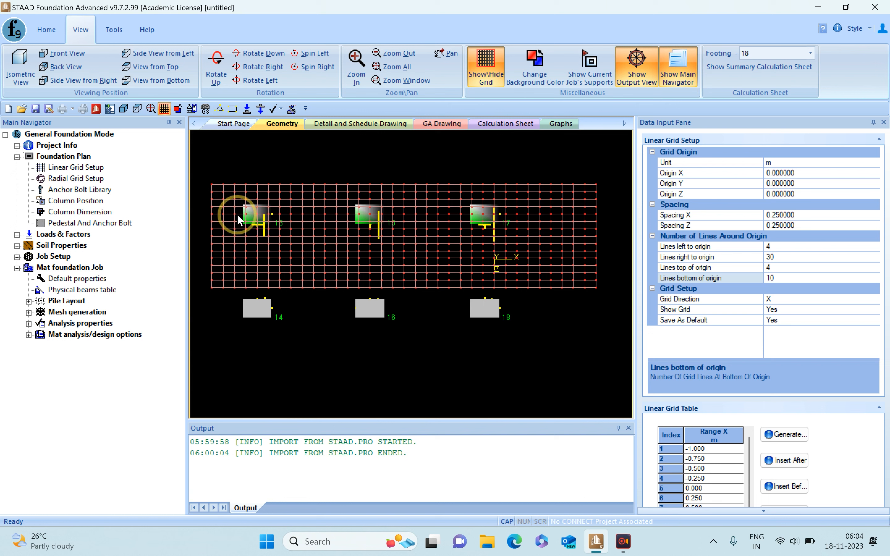
{"action": "mouse_move", "coordinate": [213, 187]}
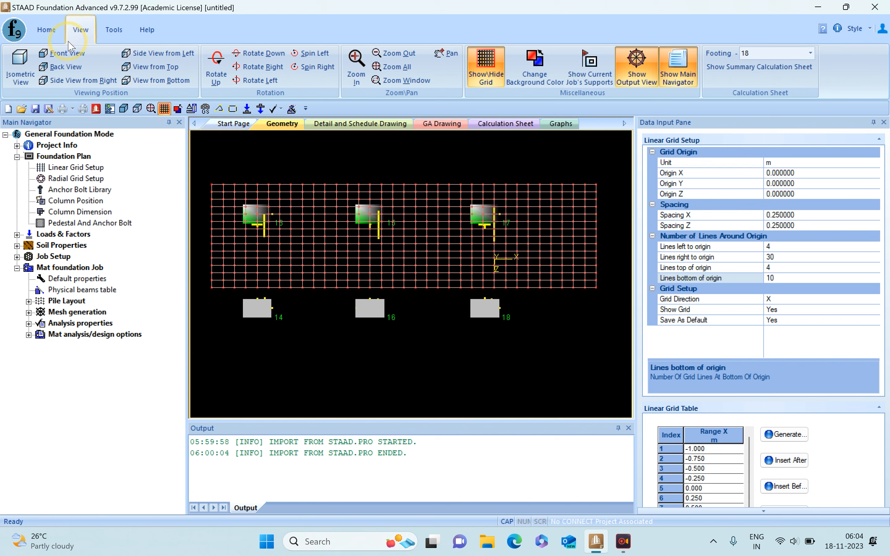
{"action": "left_click", "coordinate": [114, 30]}
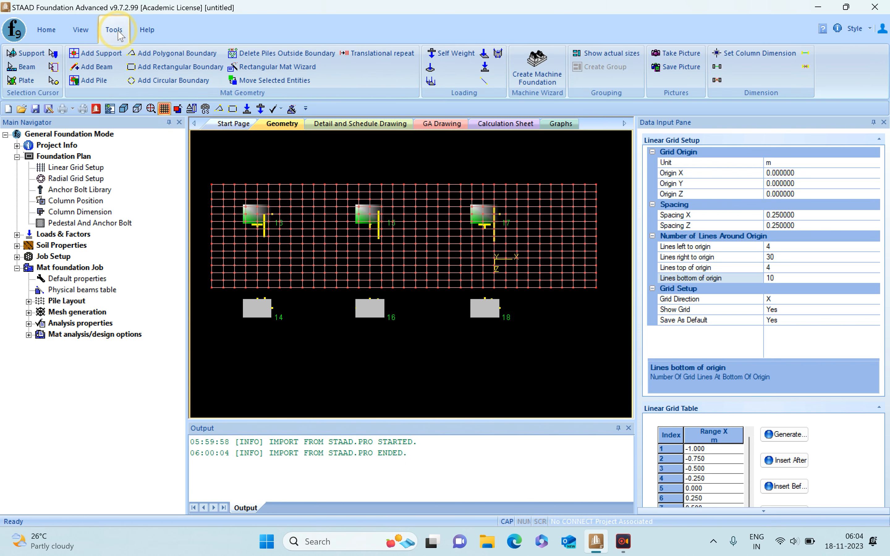
{"action": "left_click", "coordinate": [167, 69]}
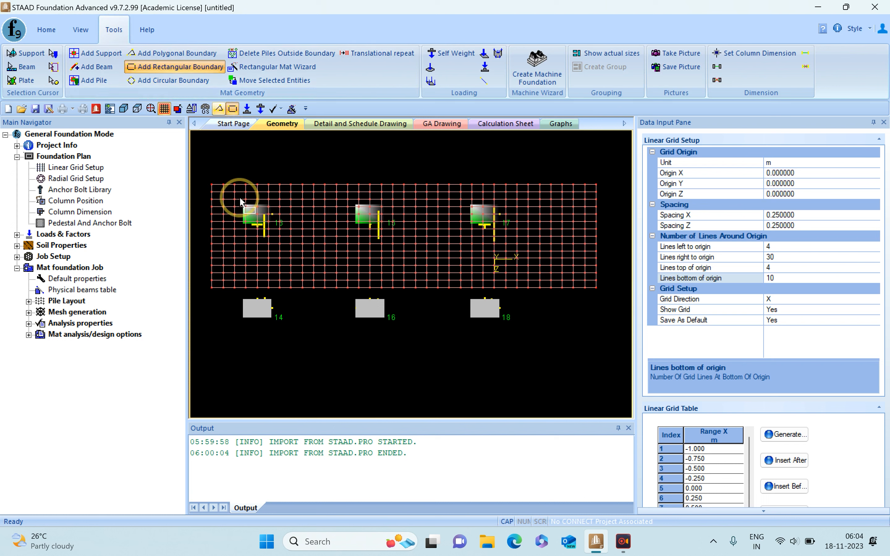
{"action": "left_click", "coordinate": [212, 184]}
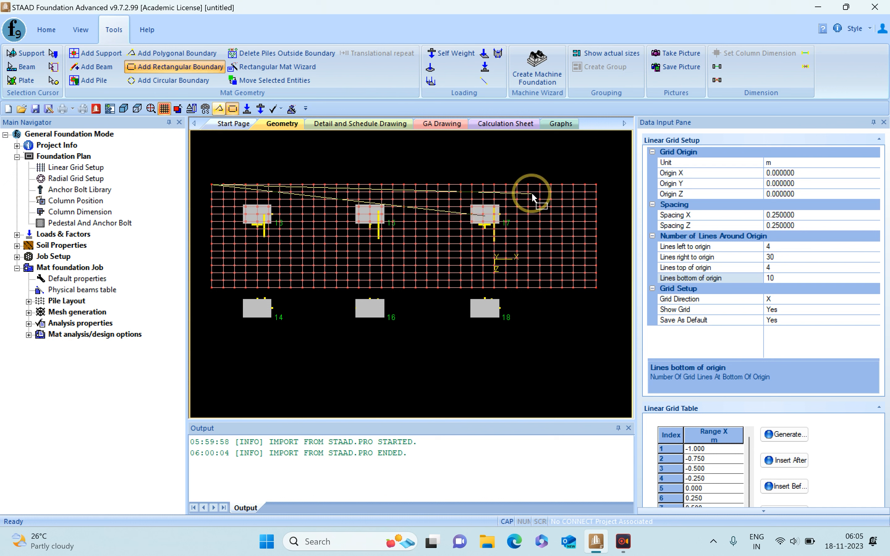
{"action": "left_click", "coordinate": [527, 185]}
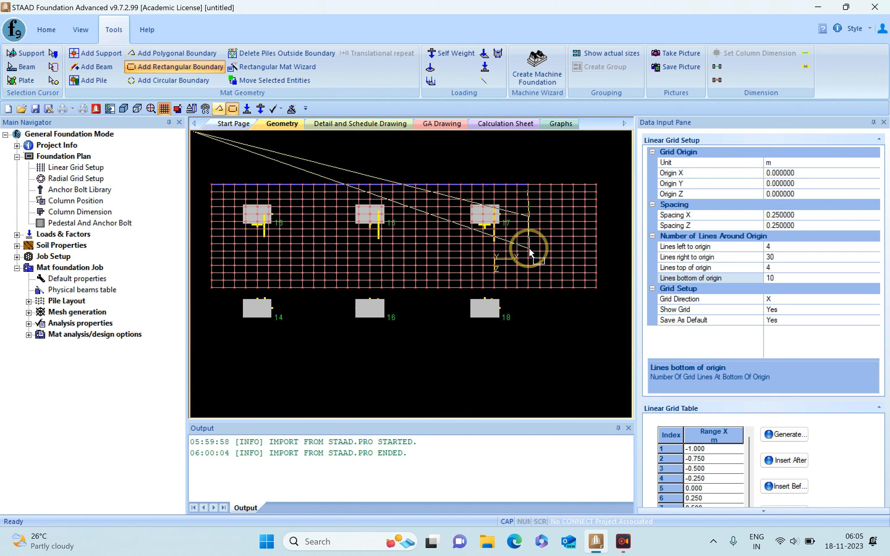
{"action": "left_click", "coordinate": [528, 243]}
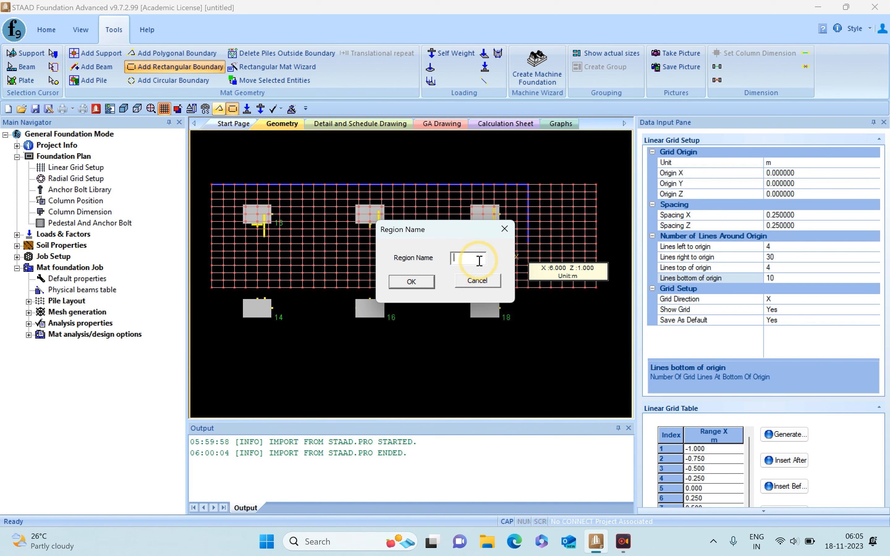
{"action": "type", "text": "MAT1"}
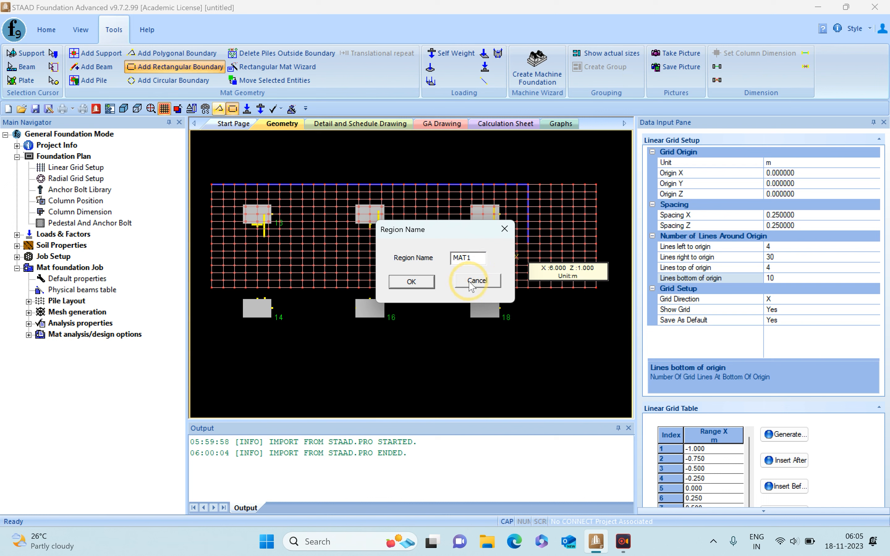
{"action": "left_click", "coordinate": [428, 282]}
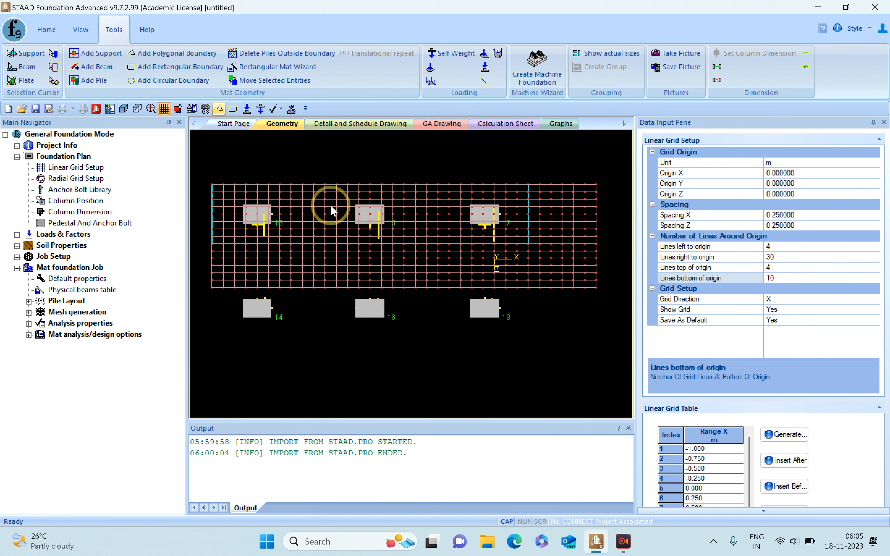
- Hide the grid around the mat boundary
{"action": "left_click", "coordinate": [85, 32]}
{"action": "left_click", "coordinate": [486, 66]}
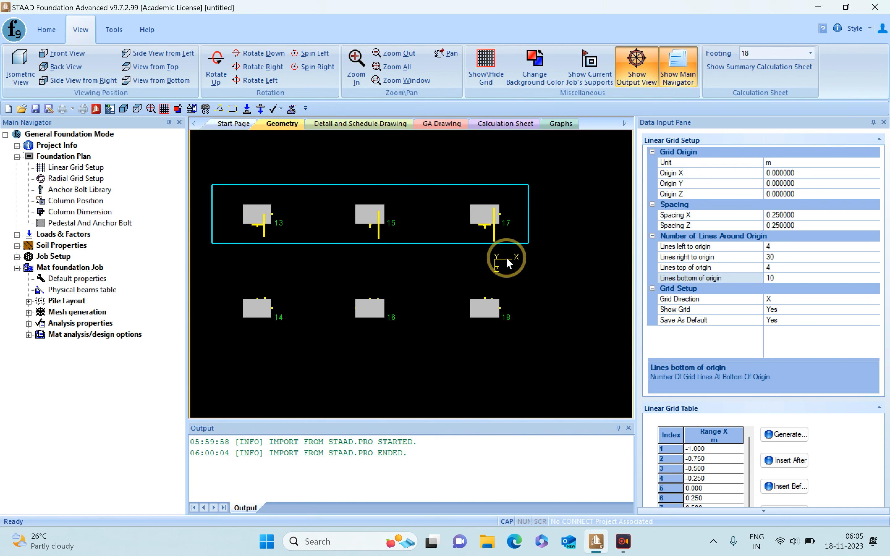
- Save the project as Bldg-1_foundation in the TEST folder
{"action": "left_click", "coordinate": [20, 34]}
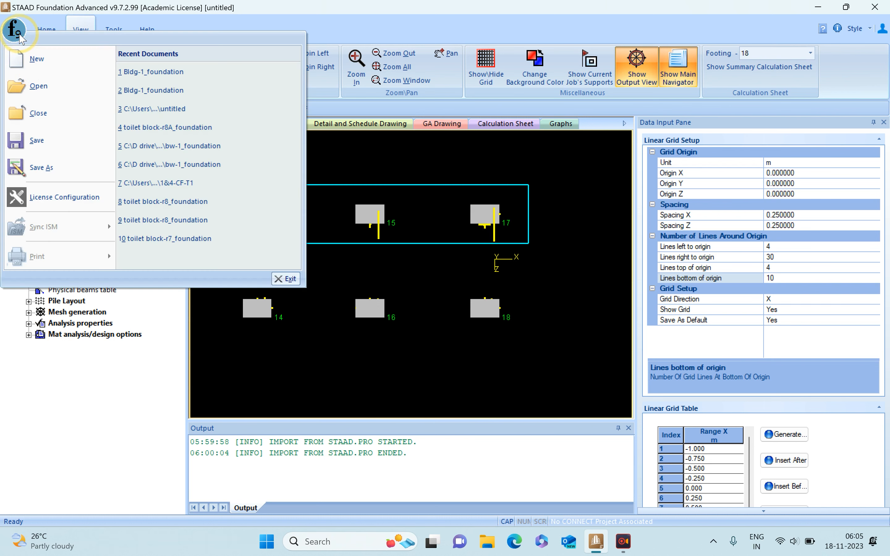
{"action": "left_click", "coordinate": [41, 141]}
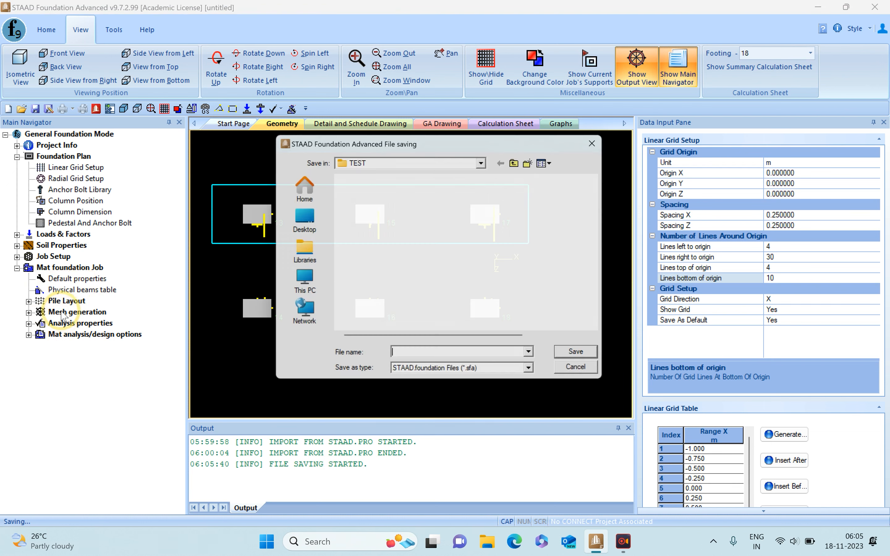
{"action": "left_click", "coordinate": [382, 207]}
{"action": "left_click", "coordinate": [590, 361]}
{"action": "left_click", "coordinate": [472, 266]}
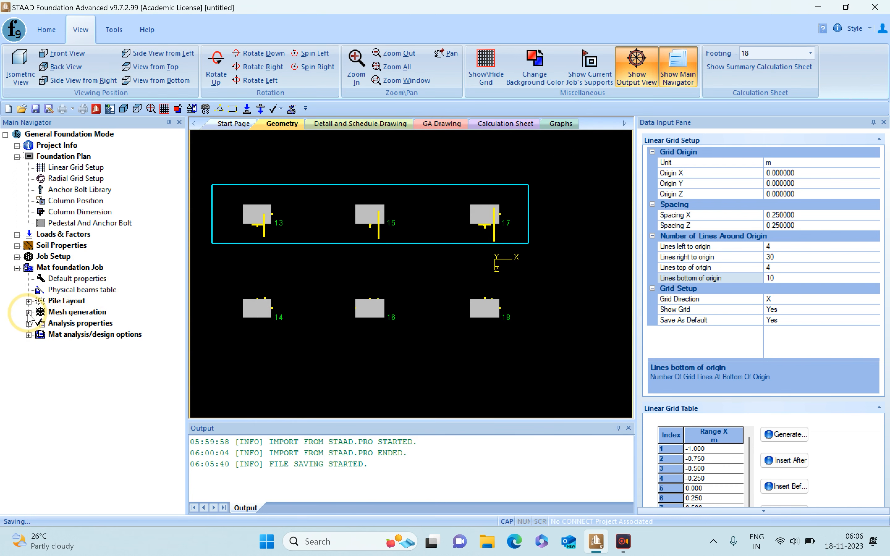
- Add region MAT1 as a boundary in the mat foundation's meshing setup
{"action": "left_click", "coordinate": [28, 312]}
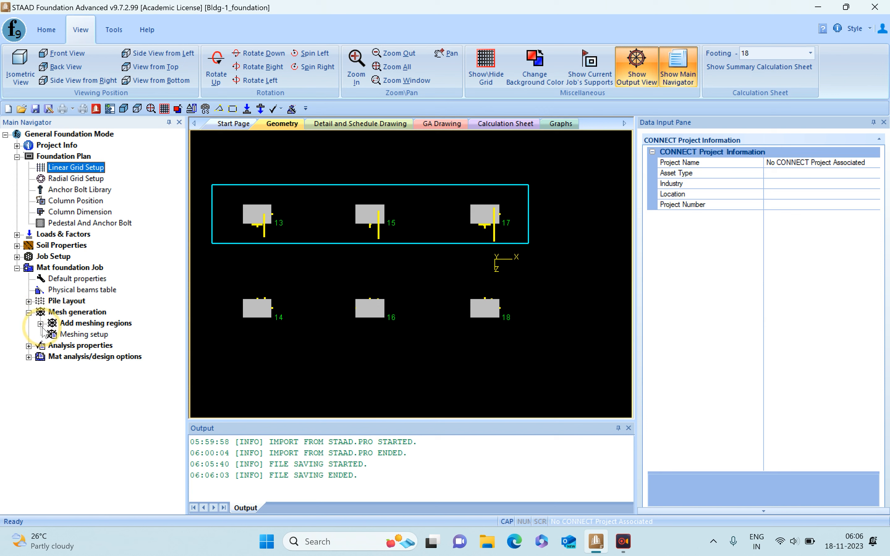
{"action": "left_click", "coordinate": [41, 323]}
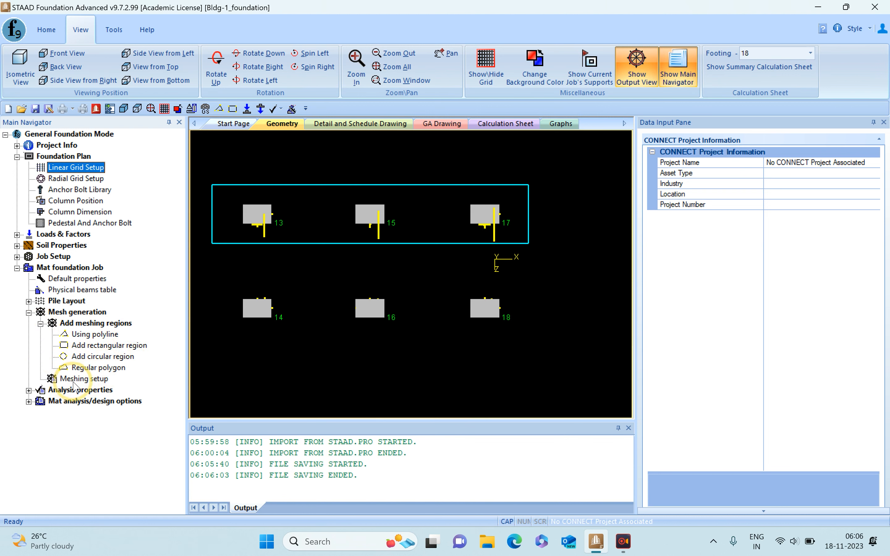
{"action": "left_click", "coordinate": [78, 380]}
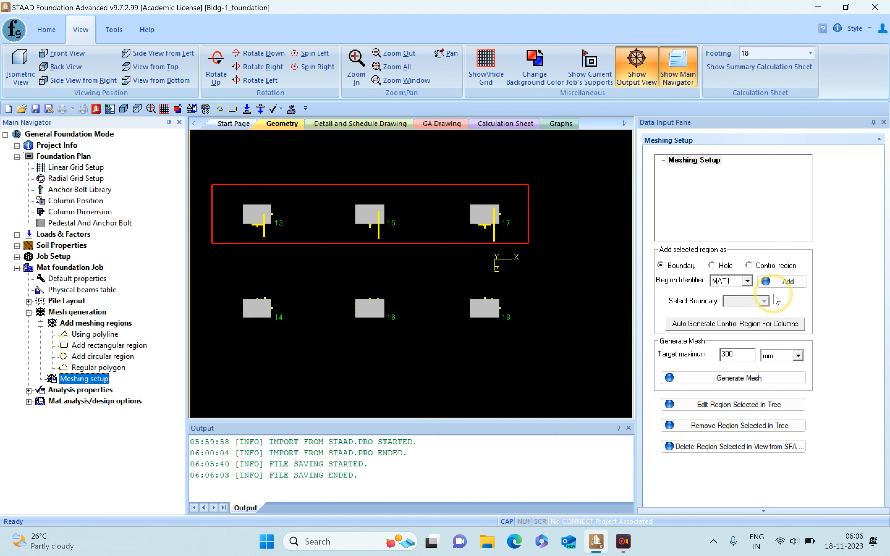
{"action": "left_click", "coordinate": [747, 281]}
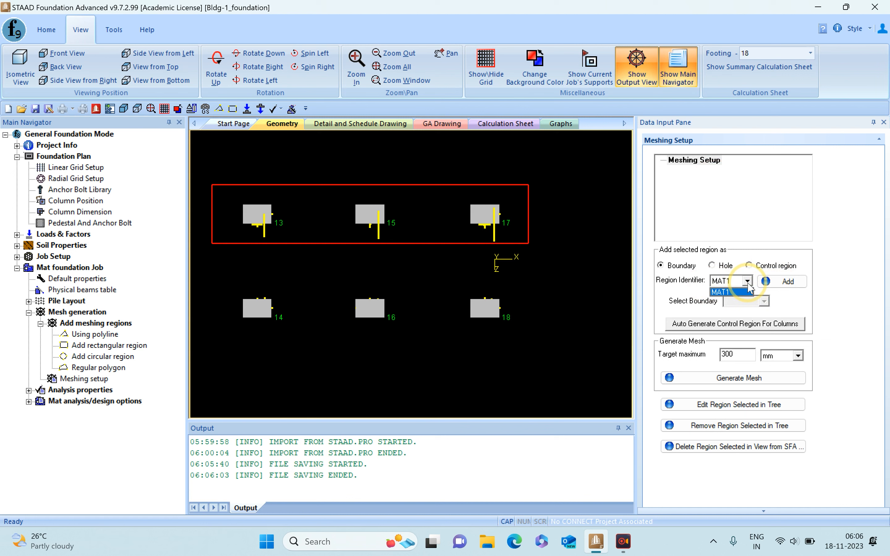
{"action": "left_click", "coordinate": [749, 291]}
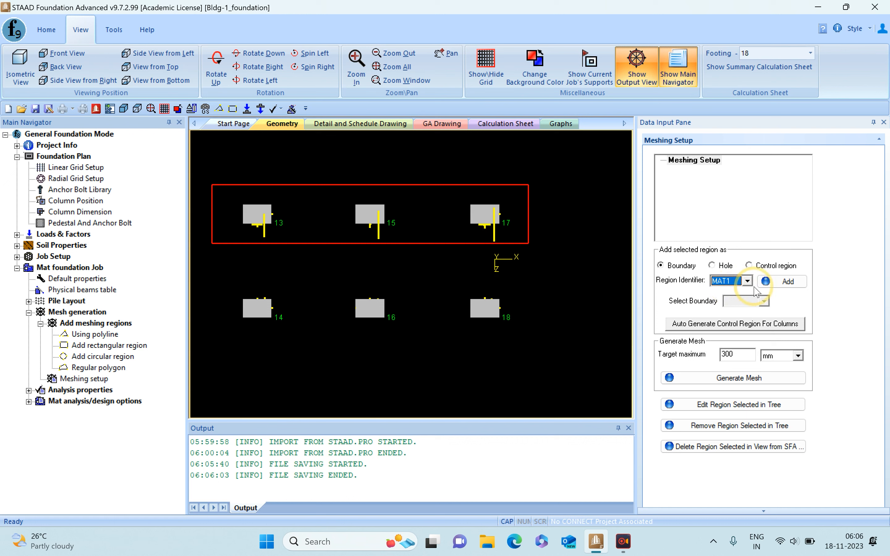
{"action": "left_click", "coordinate": [788, 281]}
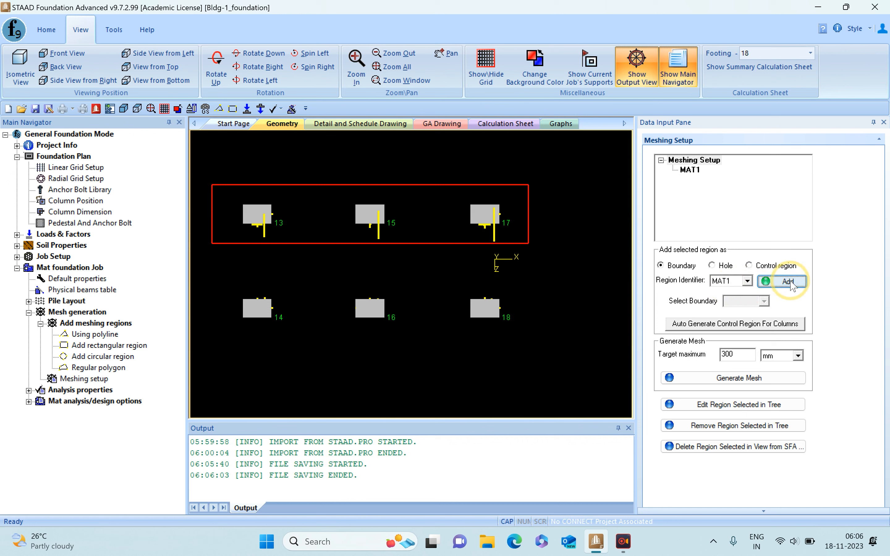
{"action": "left_click", "coordinate": [690, 170]}
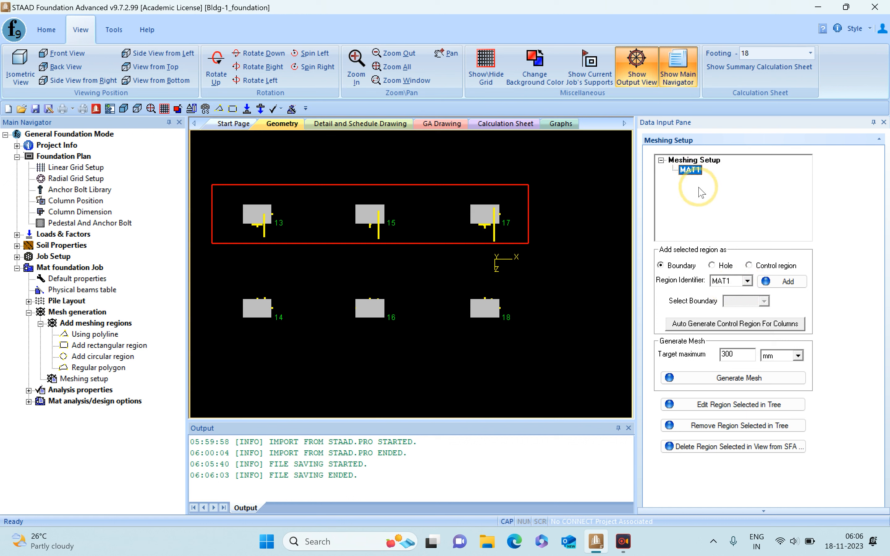
{"action": "left_click", "coordinate": [568, 206]}
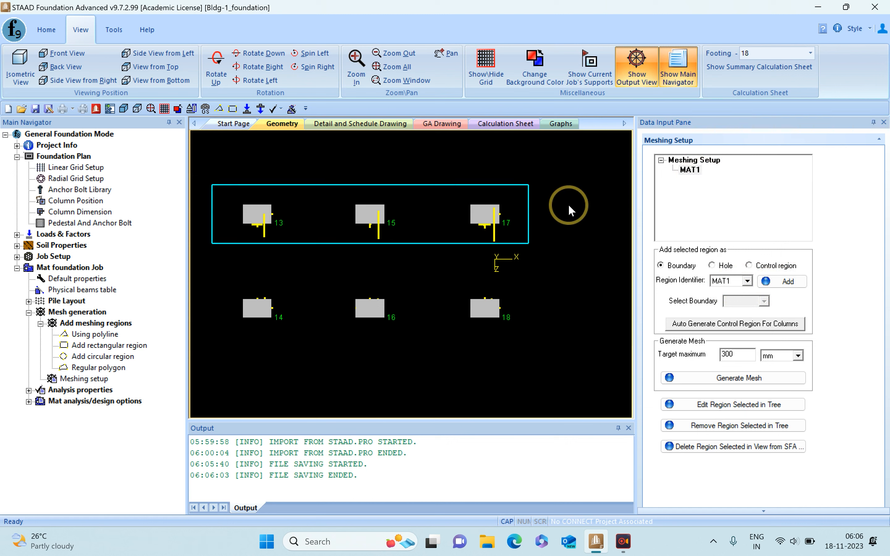
{"action": "left_click", "coordinate": [694, 160]}
{"action": "left_click", "coordinate": [689, 170]}
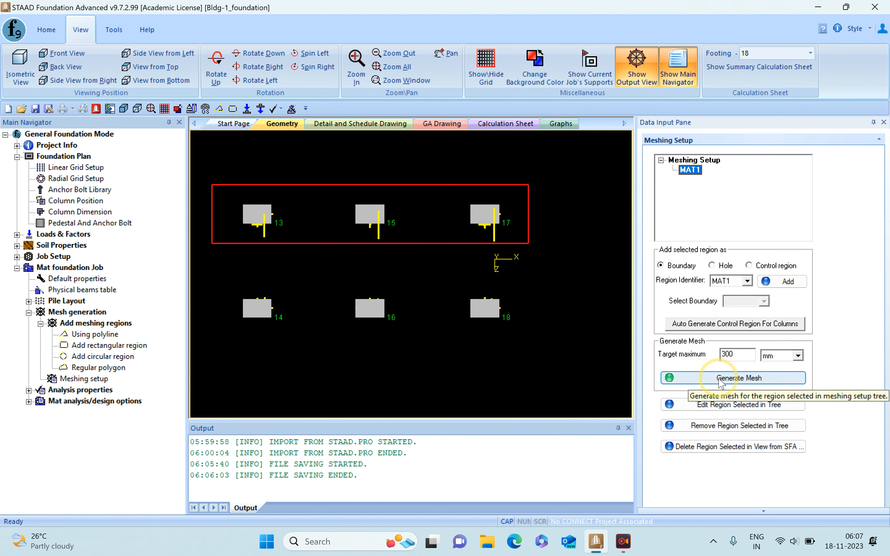
{"action": "left_click", "coordinate": [721, 383]}
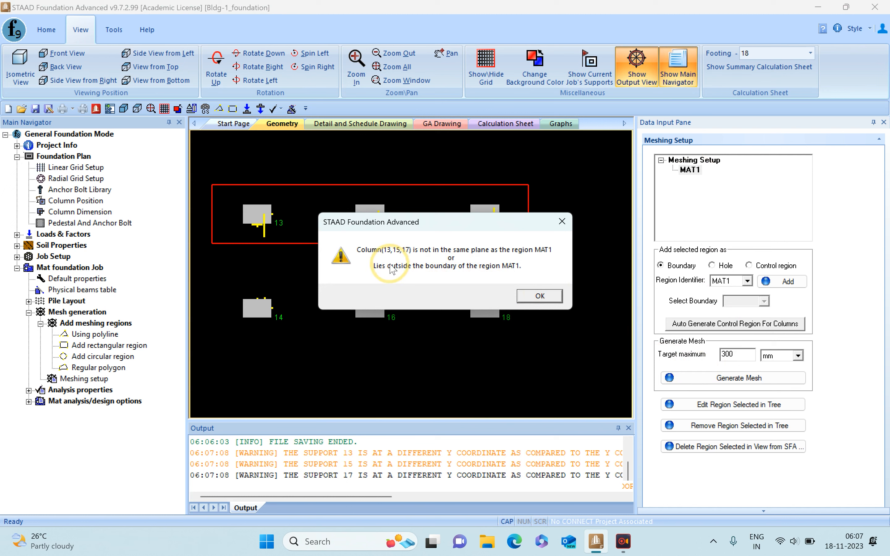
{"action": "left_click", "coordinate": [538, 297]}
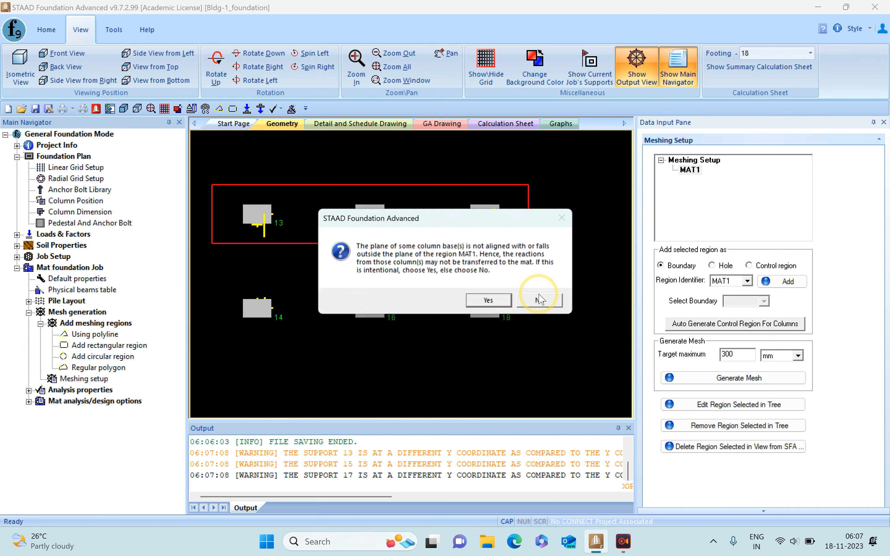
{"action": "left_click", "coordinate": [486, 298]}
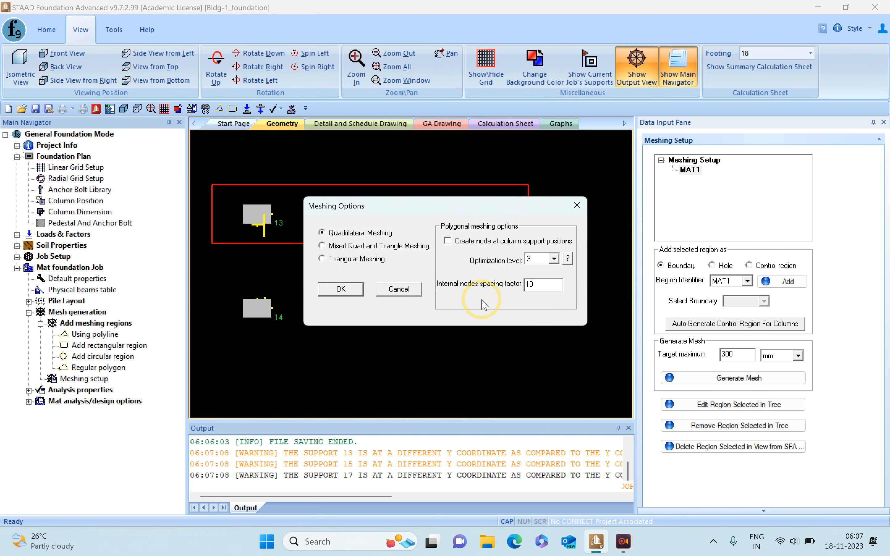
{"action": "left_click", "coordinate": [406, 290]}
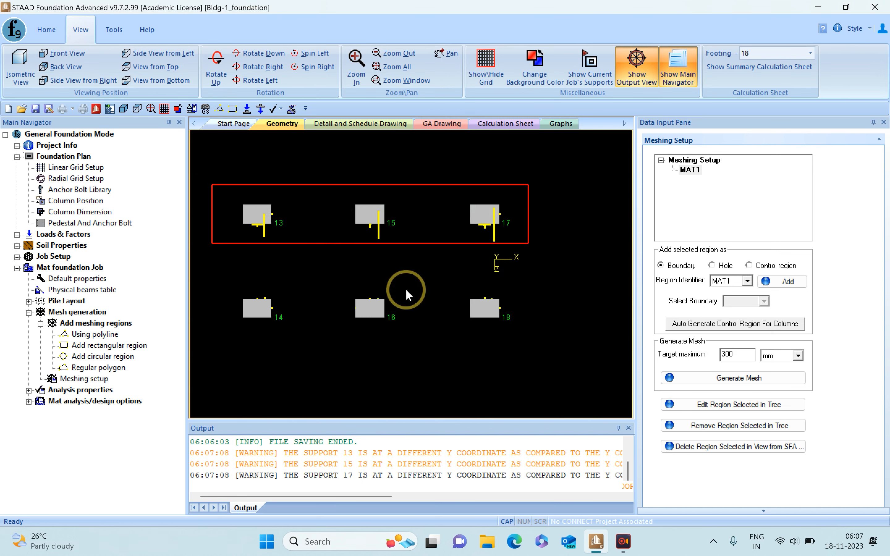
- Edit meshing region MAT1 so the Y coordinate of all four corner points is -2 m
{"action": "left_click", "coordinate": [728, 405]}
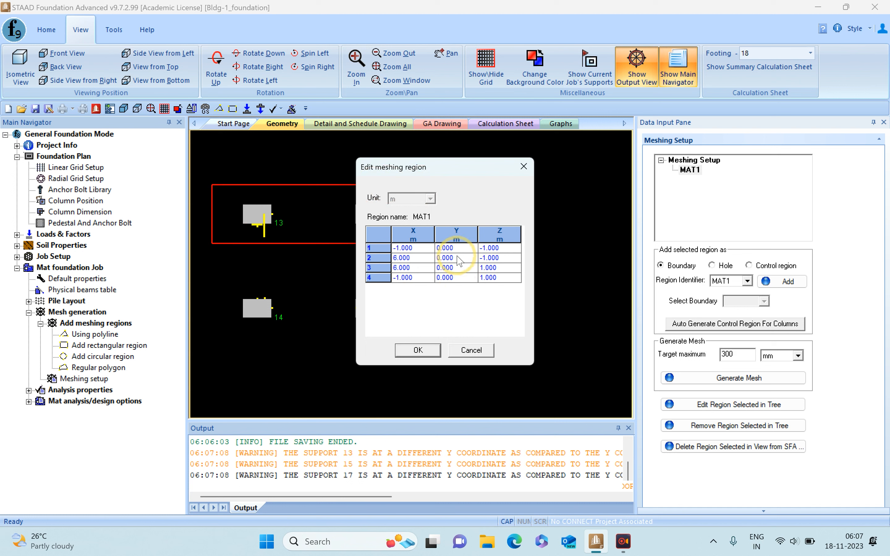
{"action": "left_click", "coordinate": [460, 249]}
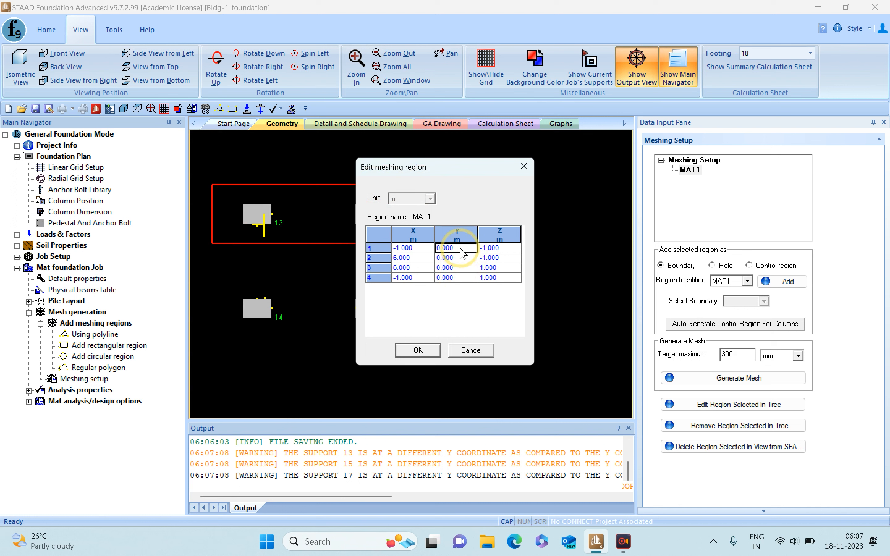
{"action": "type", "text": "-2"}
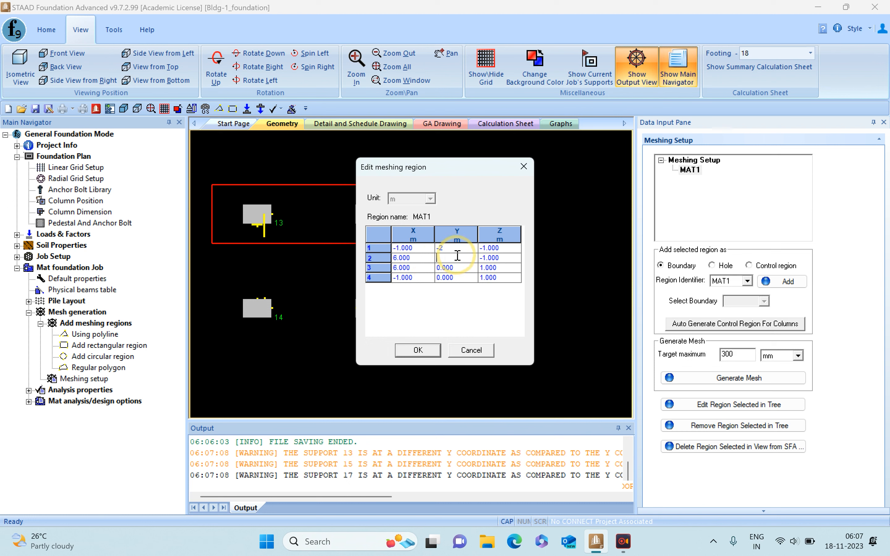
{"action": "left_click", "coordinate": [456, 257]}
{"action": "type", "text": "-2"}
{"action": "left_click", "coordinate": [462, 269]}
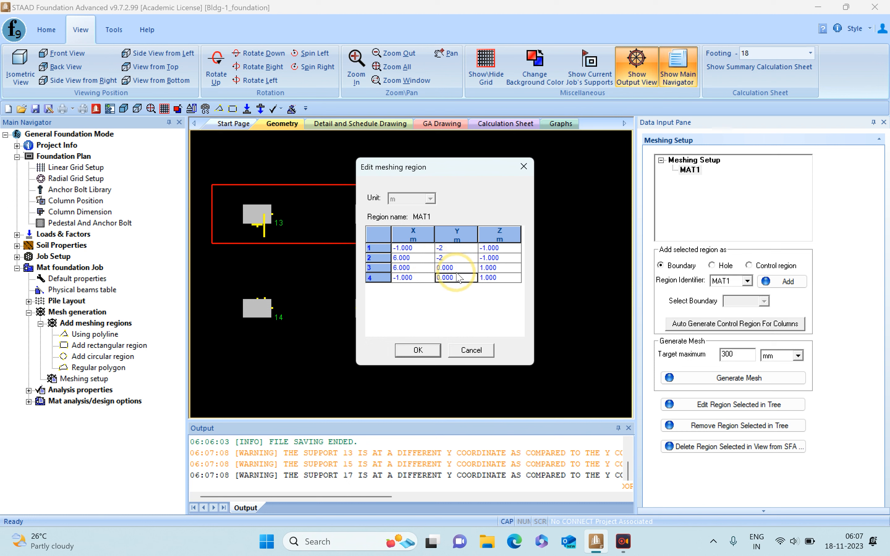
{"action": "type", "text": "-2"}
{"action": "left_click", "coordinate": [458, 278]}
{"action": "type", "text": "-2"}
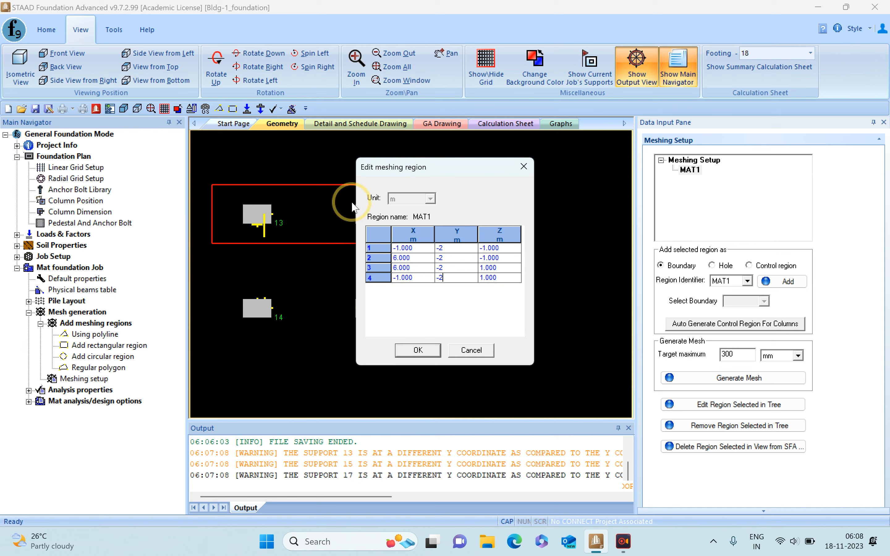
{"action": "left_click", "coordinate": [418, 349]}
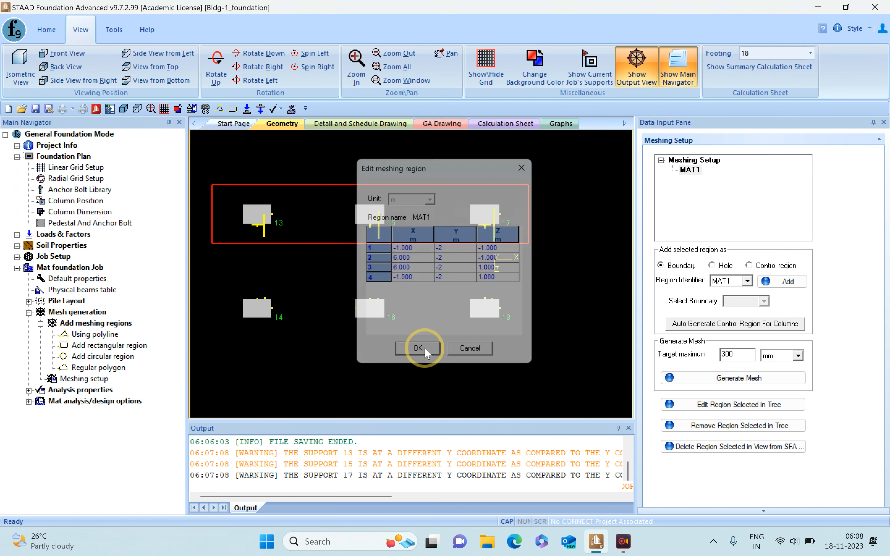
- Generate a quadrilateral mesh for region MAT1 with a target maximum of 300 mm and the default meshing options
{"action": "left_click", "coordinate": [690, 170]}
{"action": "left_click", "coordinate": [732, 379]}
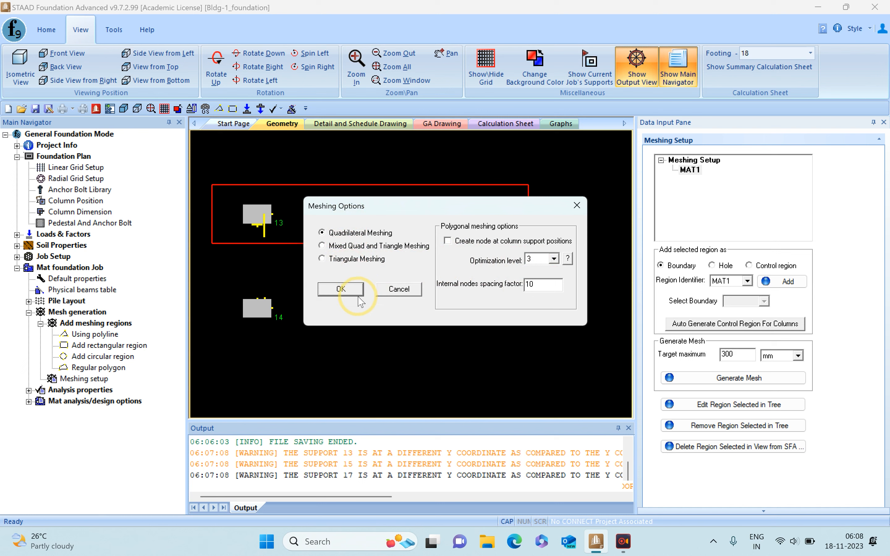
{"action": "left_click", "coordinate": [350, 292]}
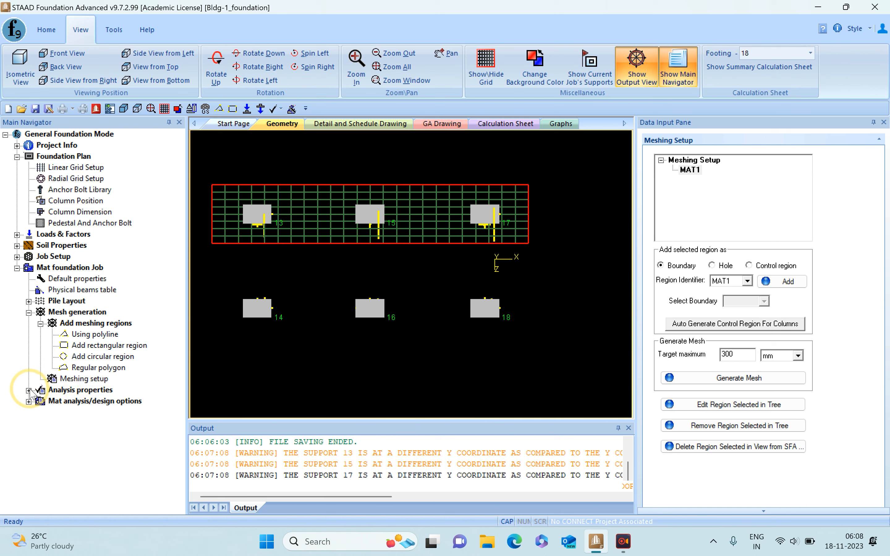
- Set both the analysis thickness and the design thickness of the MAT1 slab to 0.4 m
{"action": "left_click", "coordinate": [29, 391]}
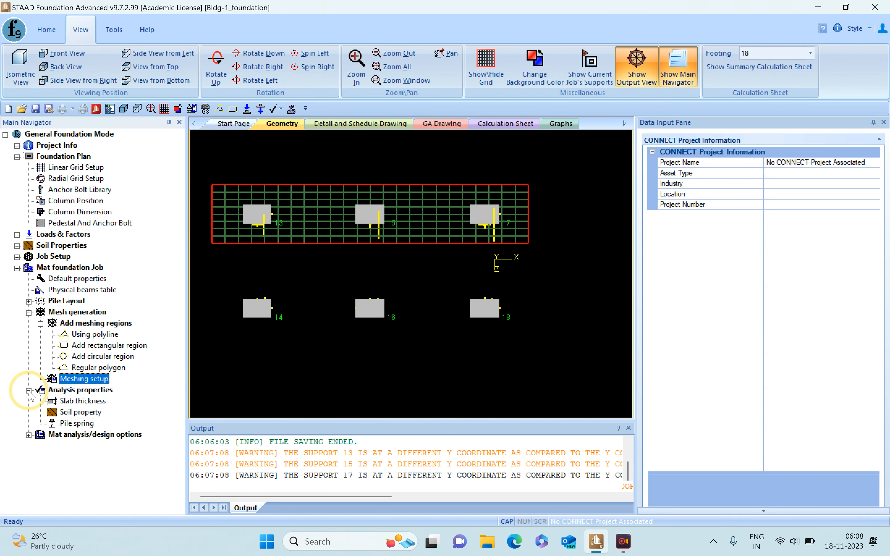
{"action": "left_click", "coordinate": [83, 401]}
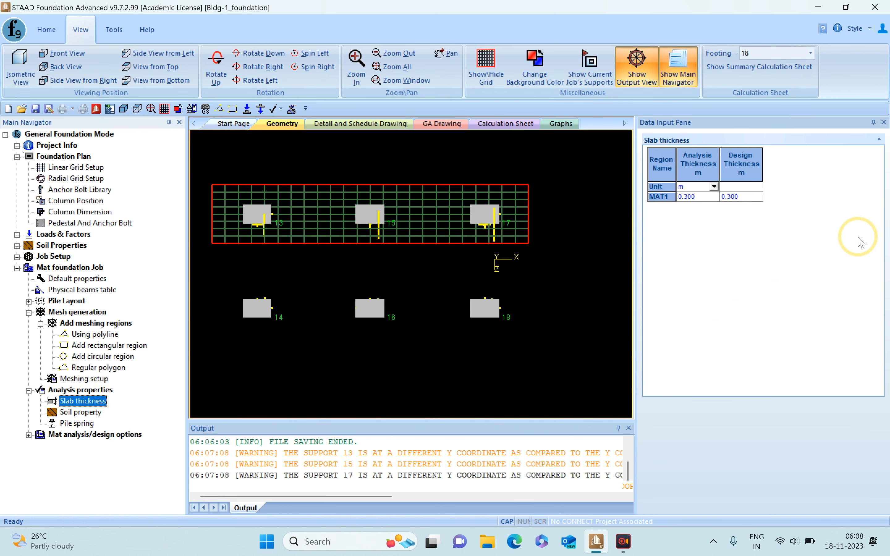
{"action": "left_click", "coordinate": [707, 198]}
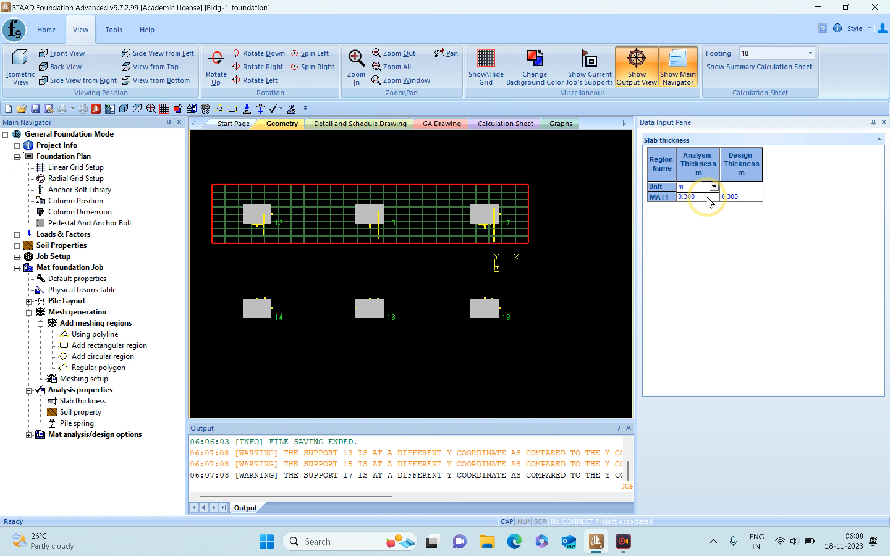
{"action": "type", "text": ".4"}
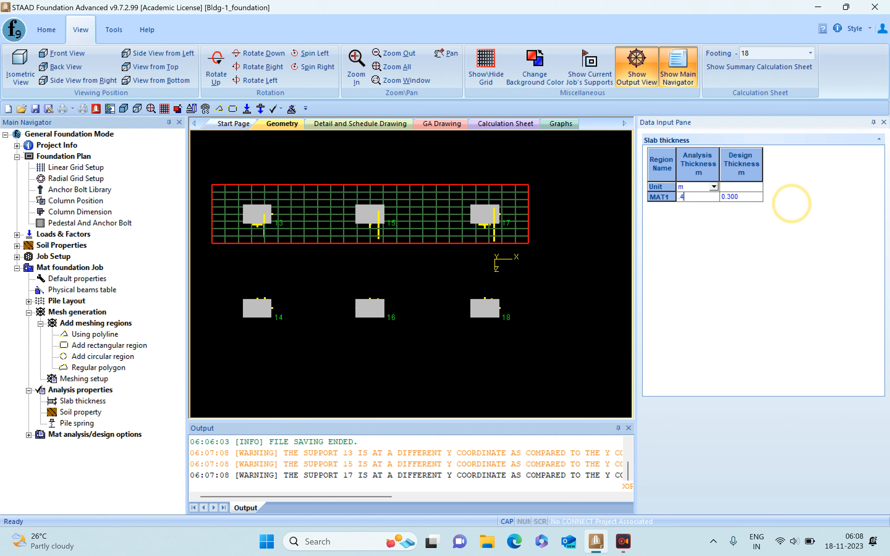
{"action": "left_click", "coordinate": [749, 196]}
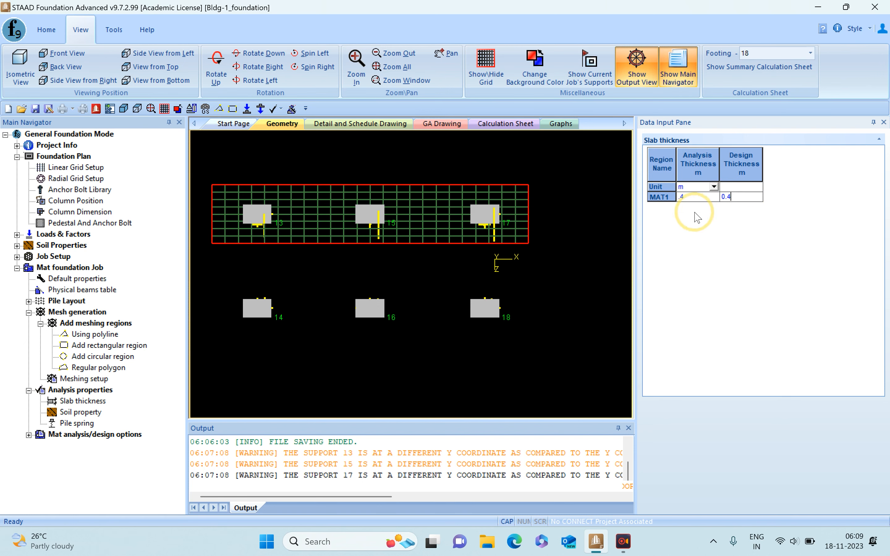
- Set the soil density for the mat's soil property to 20 kN/m3
{"action": "left_click", "coordinate": [77, 412]}
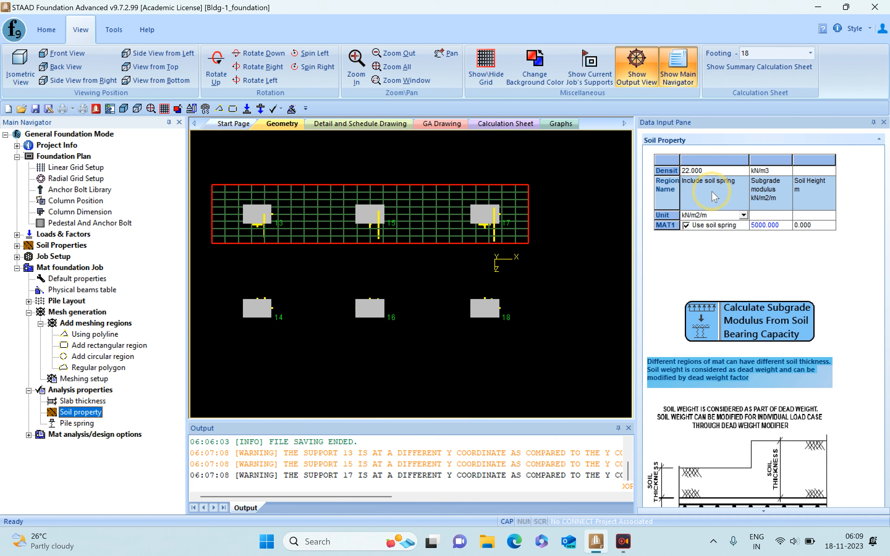
{"action": "left_click", "coordinate": [712, 171]}
{"action": "type", "text": "20"}
{"action": "key", "text": "Tab"}
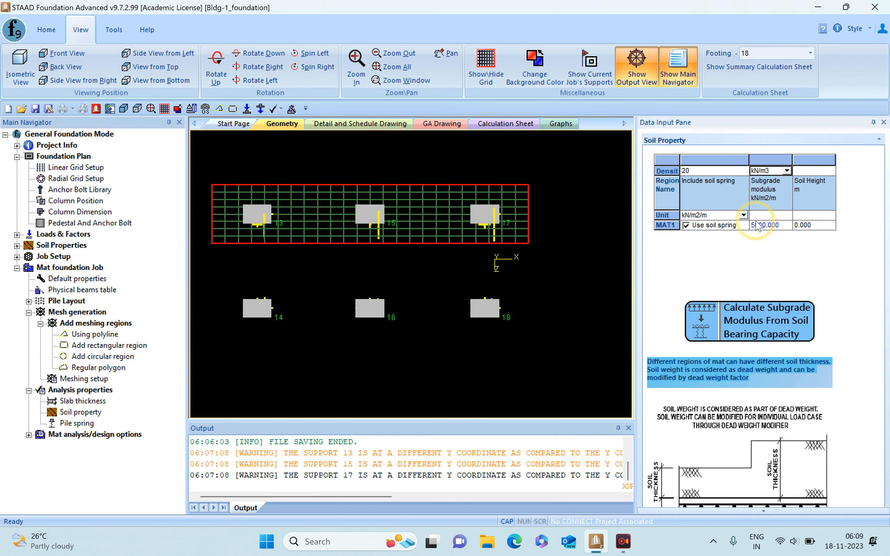
- Calculate the subgrade modulus from a 200 kN/m2 bearing capacity, a safety factor of 3 and an allowable settlement of 75 mm
{"action": "left_click", "coordinate": [742, 310]}
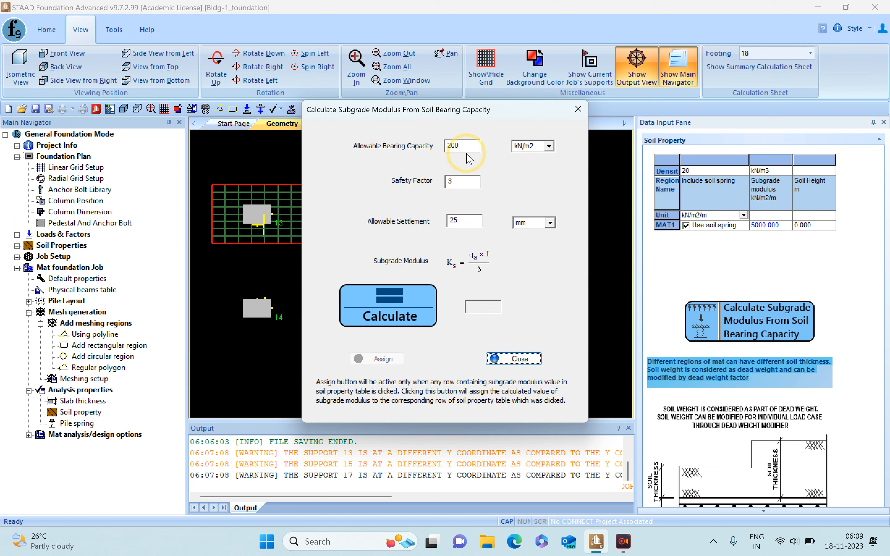
{"action": "double_click", "coordinate": [458, 145]}
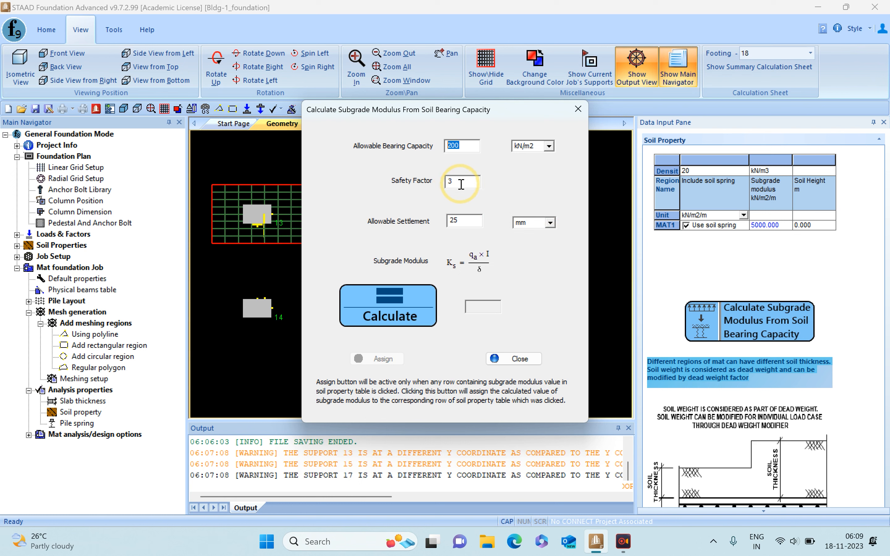
{"action": "double_click", "coordinate": [454, 220]}
{"action": "type", "text": "100"}
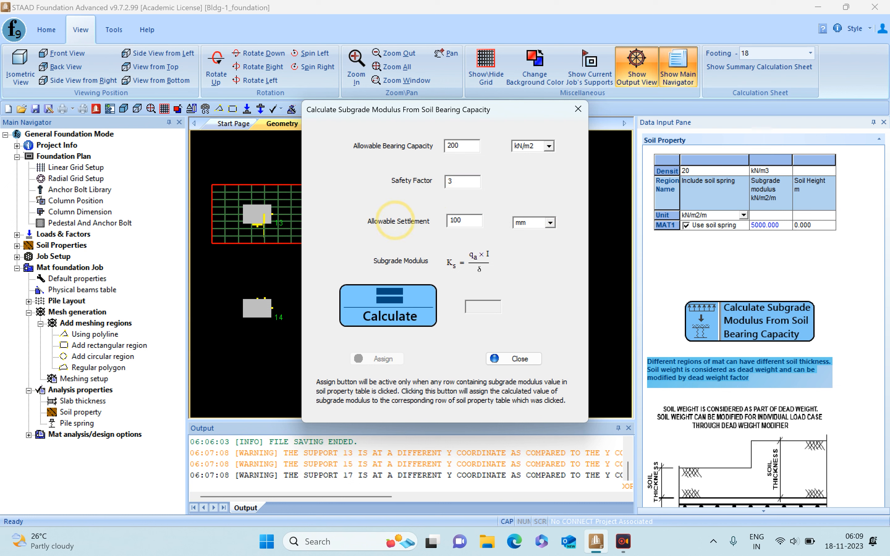
{"action": "double_click", "coordinate": [456, 220]}
{"action": "type", "text": "75"}
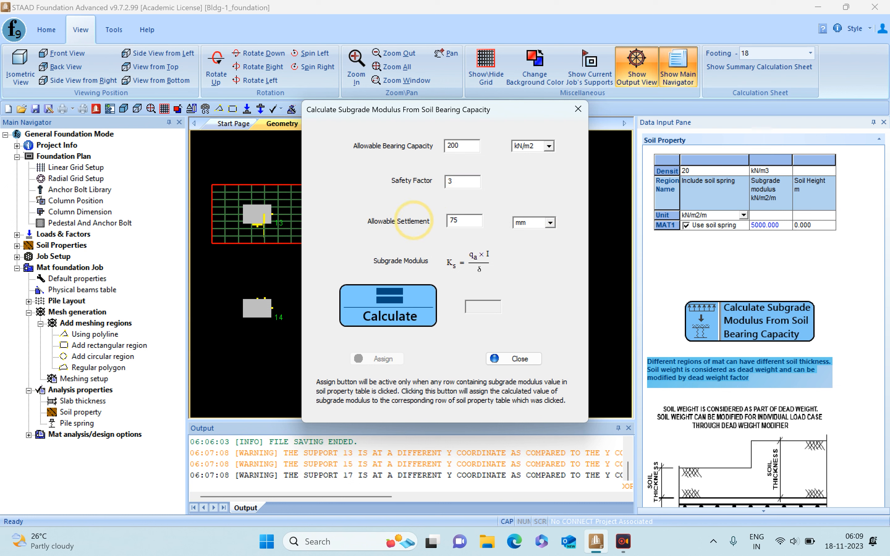
{"action": "left_click", "coordinate": [391, 318]}
{"action": "left_click", "coordinate": [389, 318]}
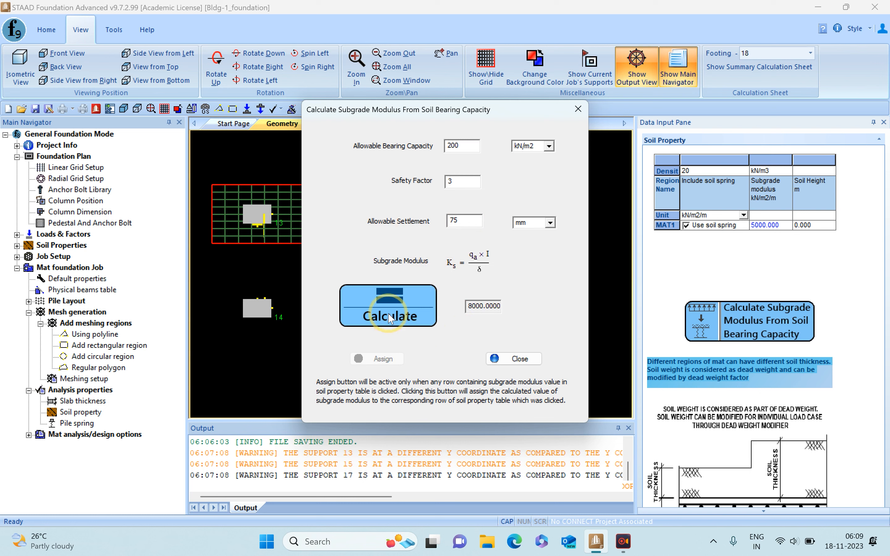
{"action": "left_click", "coordinate": [481, 318]}
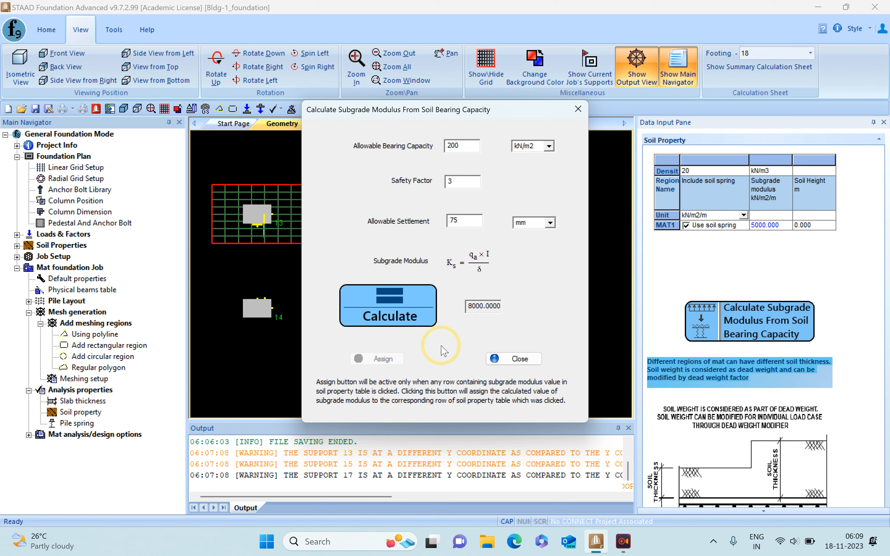
{"action": "left_click", "coordinate": [516, 359]}
- Set MAT1's subgrade modulus to 8000 kN/m2/m and its soil height to 1.2 m
{"action": "left_click", "coordinate": [777, 224]}
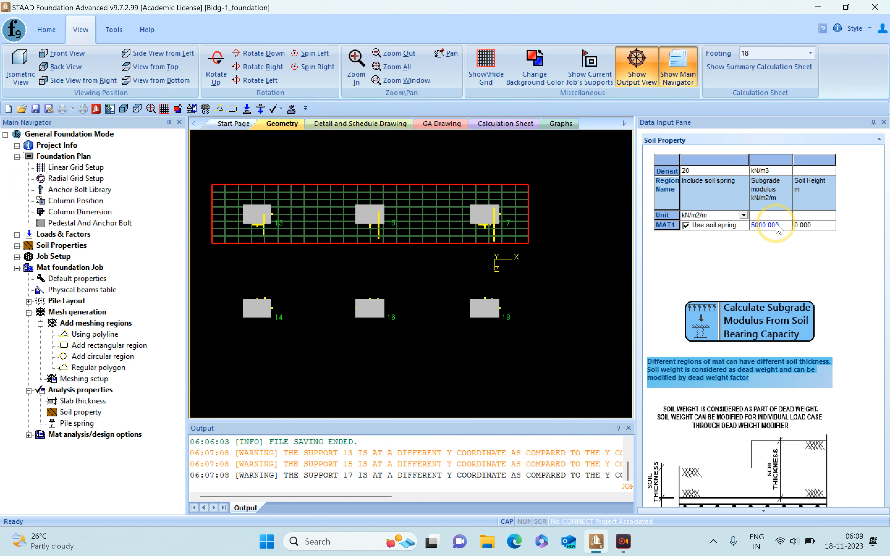
{"action": "left_click_drag", "start_coordinate": [787, 225], "coordinate": [622, 213]}
{"action": "type", "text": "8000"}
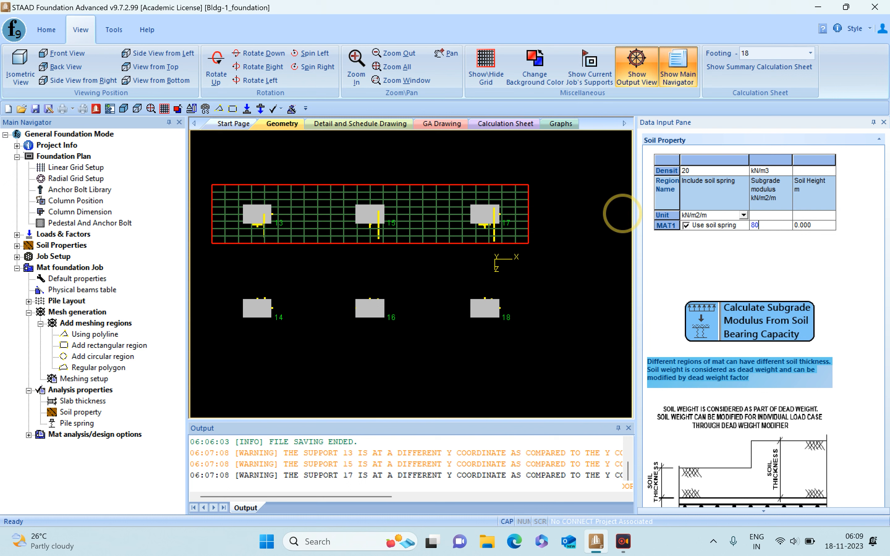
{"action": "left_click", "coordinate": [814, 225]}
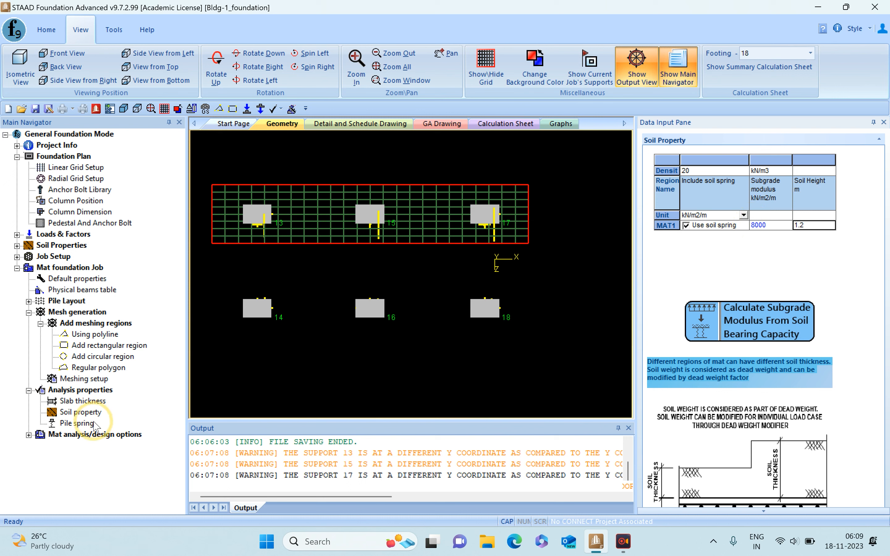
- Save the project, analyze the mat foundation and close the analysis output report
{"action": "left_click", "coordinate": [28, 435]}
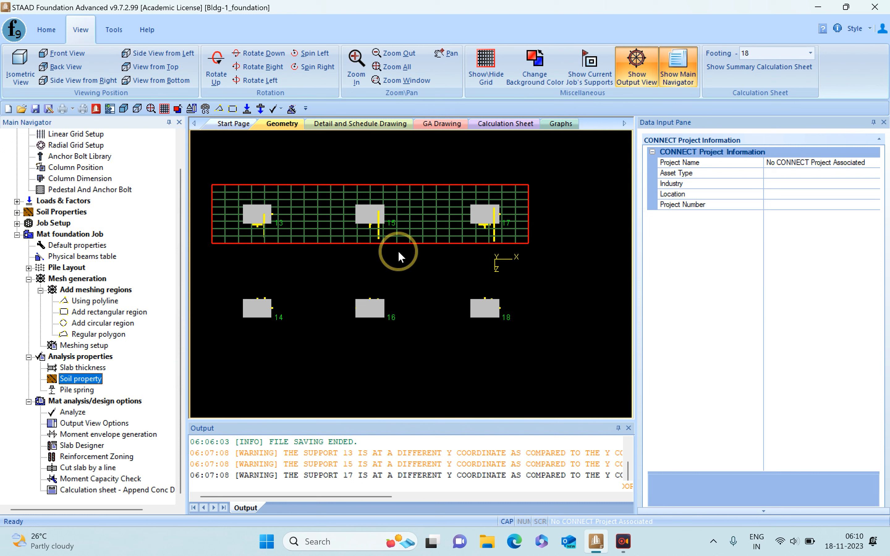
{"action": "mouse_move", "coordinate": [309, 239]}
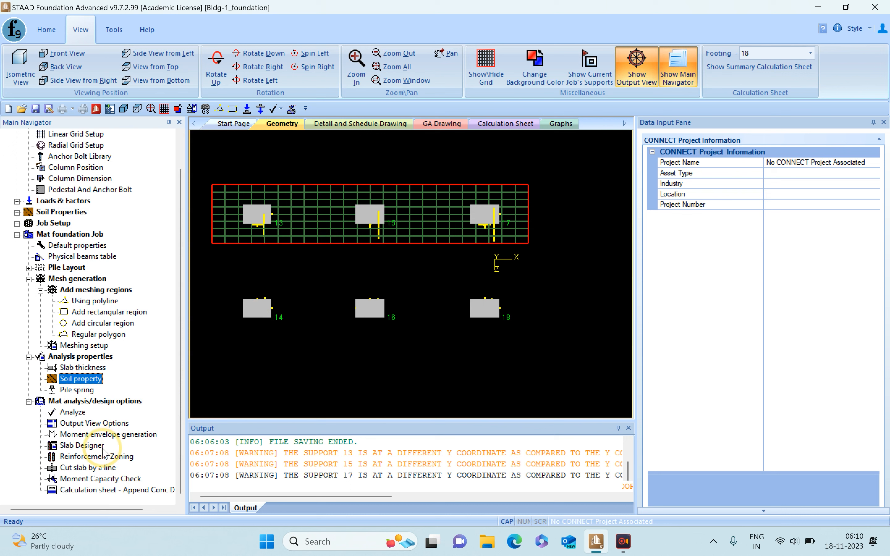
{"action": "left_click", "coordinate": [75, 413]}
{"action": "left_click", "coordinate": [437, 294]}
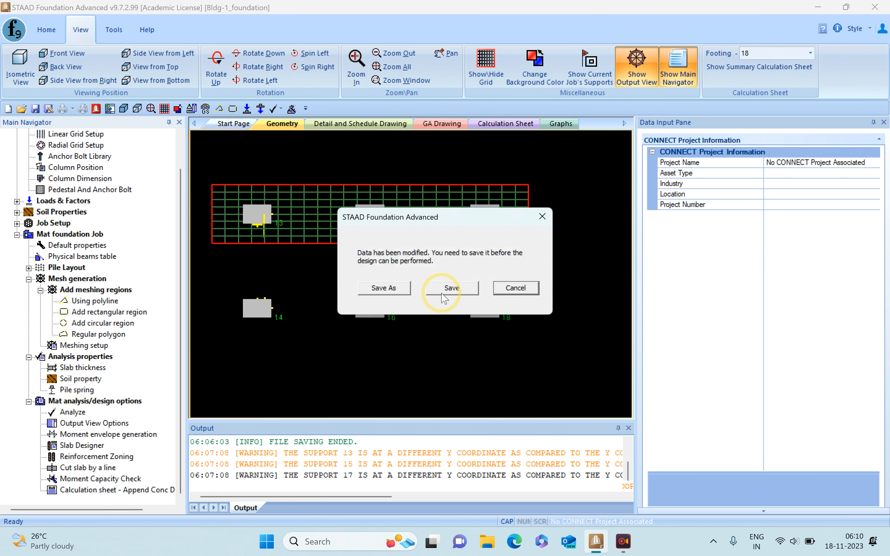
{"action": "left_click", "coordinate": [443, 297]}
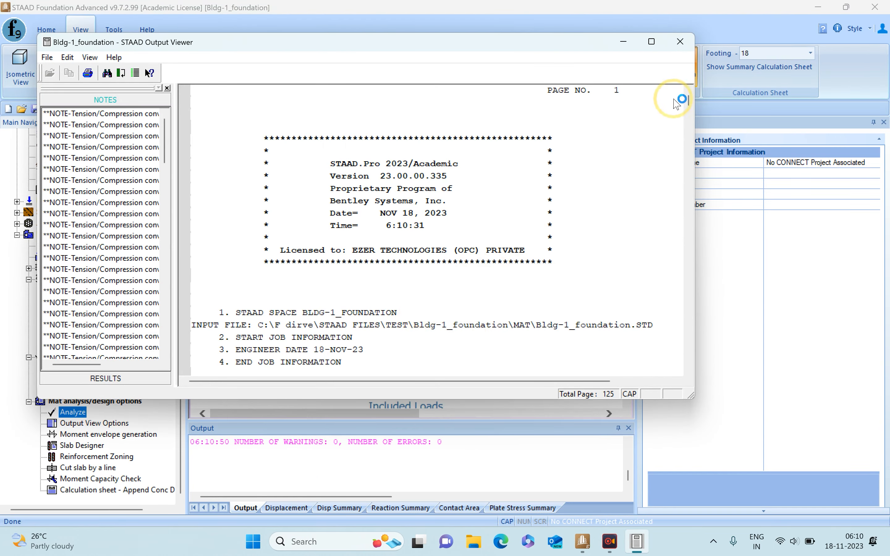
{"action": "left_click", "coordinate": [672, 43]}
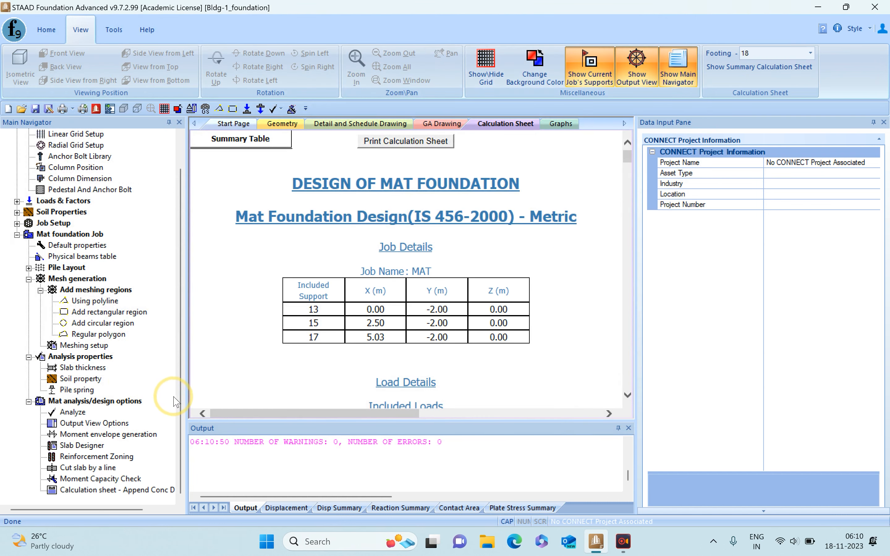
- Generate the moment envelope for panel MAT1 with the longitudinal axis along global X, and again along global Z, using 60 divisions each way
{"action": "left_click", "coordinate": [105, 435]}
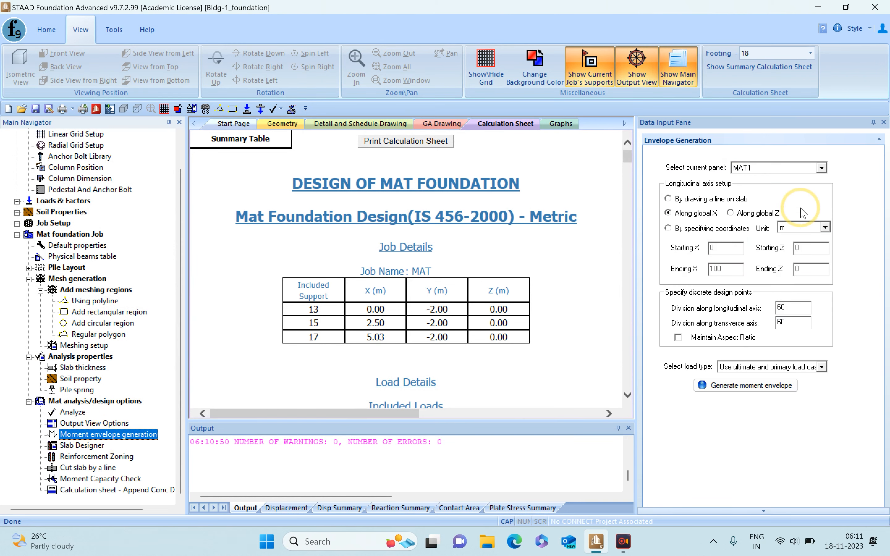
{"action": "left_click", "coordinate": [805, 170]}
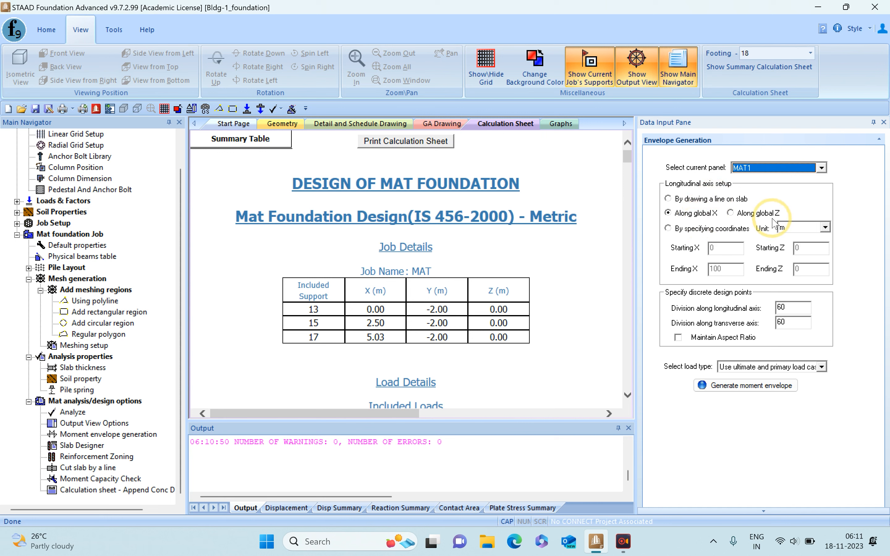
{"action": "left_click", "coordinate": [732, 387]}
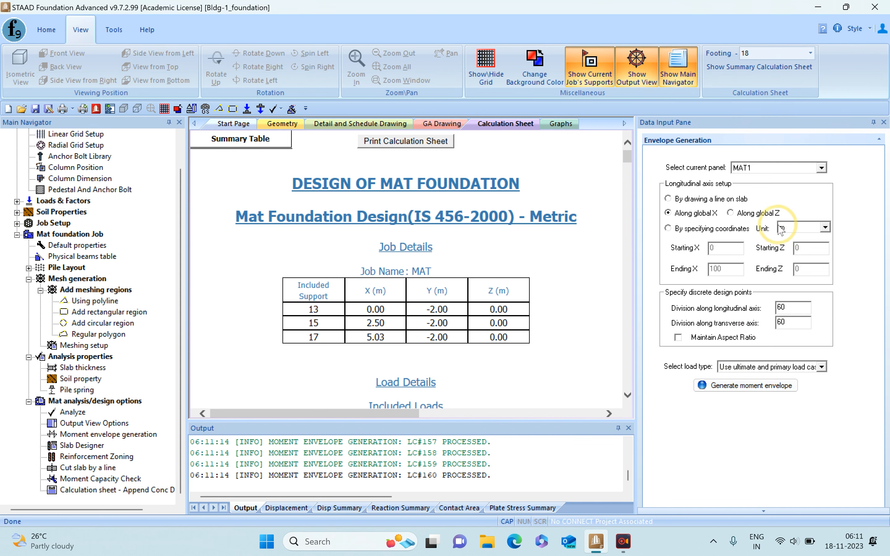
{"action": "left_click", "coordinate": [739, 213]}
{"action": "left_click", "coordinate": [742, 386]}
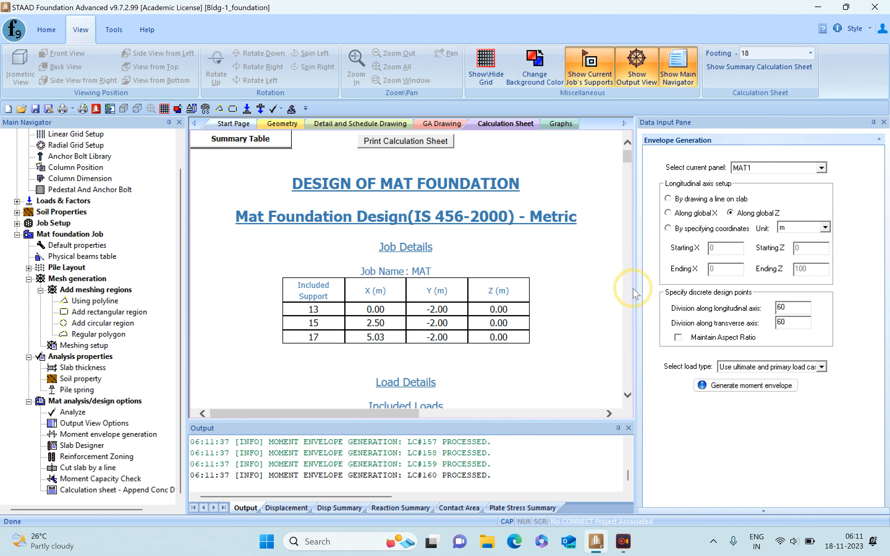
- Examine the mat foundation calculation sheet, including the slab and soil properties, mat geometry, node displacements and summary contents
{"action": "left_click_drag", "start_coordinate": [636, 285], "coordinate": [702, 286]}
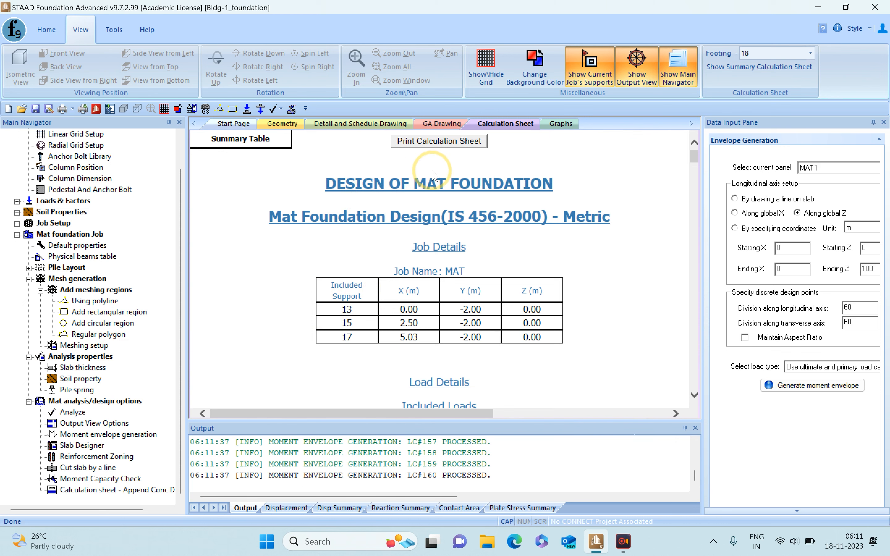
{"action": "left_click_drag", "start_coordinate": [693, 163], "coordinate": [696, 163]}
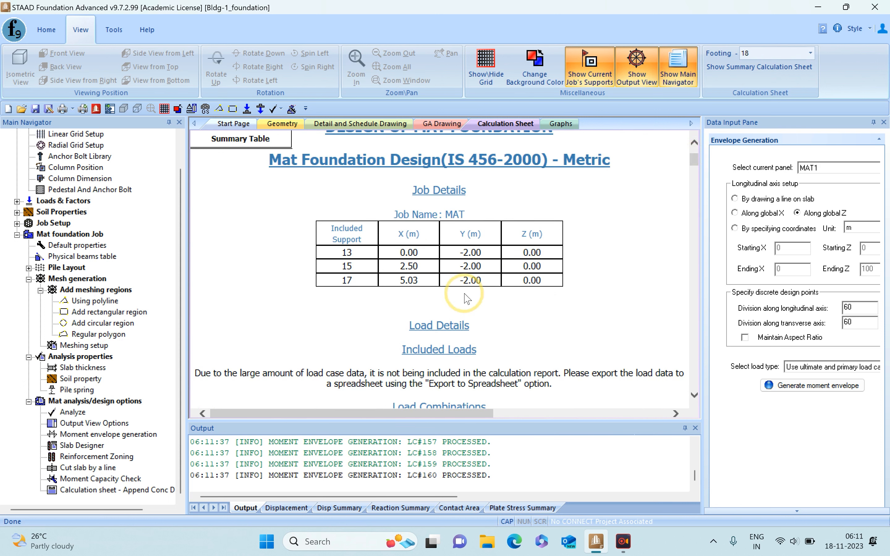
{"action": "scroll", "coordinate": [551, 315], "scroll_direction": "down", "scroll_amount": 1}
{"action": "scroll", "coordinate": [552, 315], "scroll_direction": "down", "scroll_amount": 4}
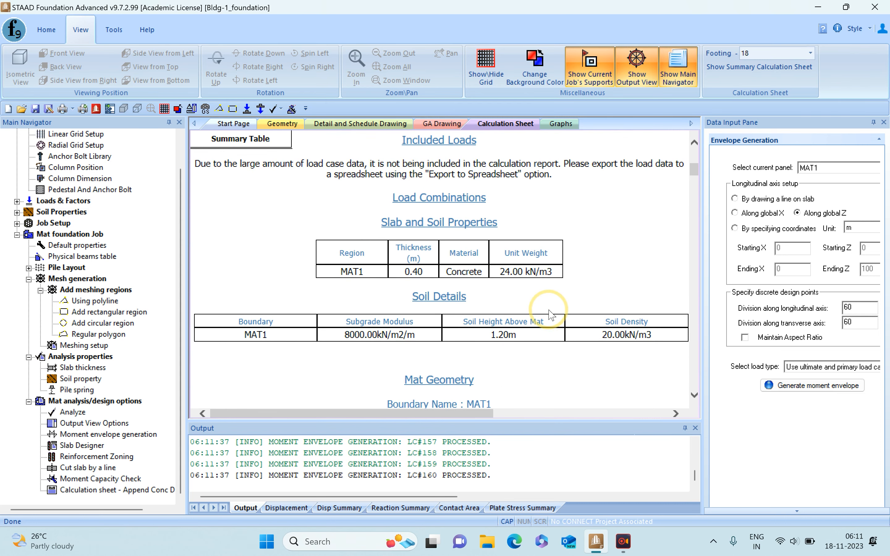
{"action": "scroll", "coordinate": [551, 315], "scroll_direction": "down", "scroll_amount": 3}
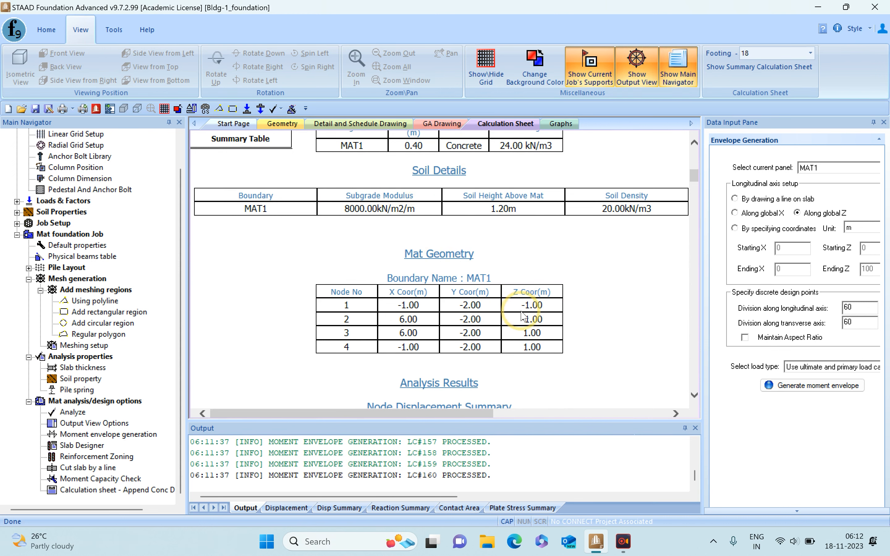
{"action": "scroll", "coordinate": [531, 313], "scroll_direction": "down", "scroll_amount": 3}
{"action": "scroll", "coordinate": [531, 313], "scroll_direction": "down", "scroll_amount": 2}
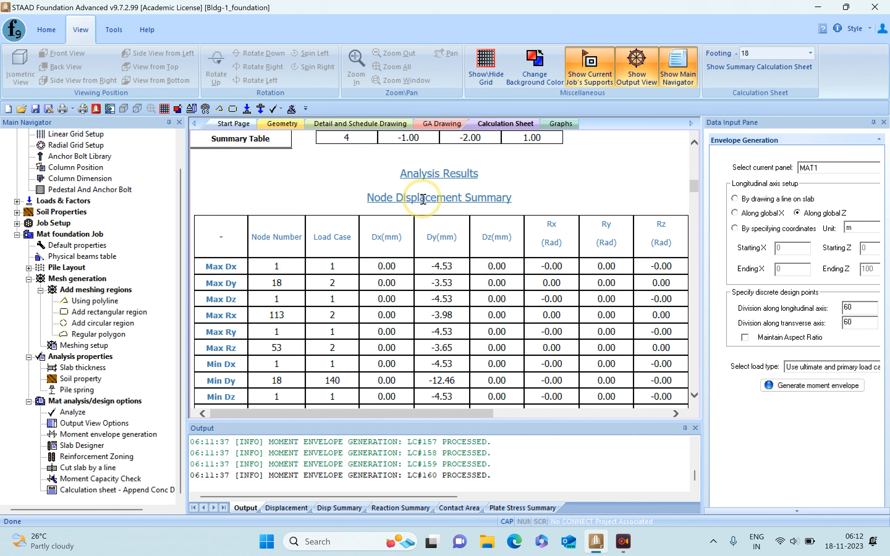
{"action": "mouse_move", "coordinate": [247, 139]}
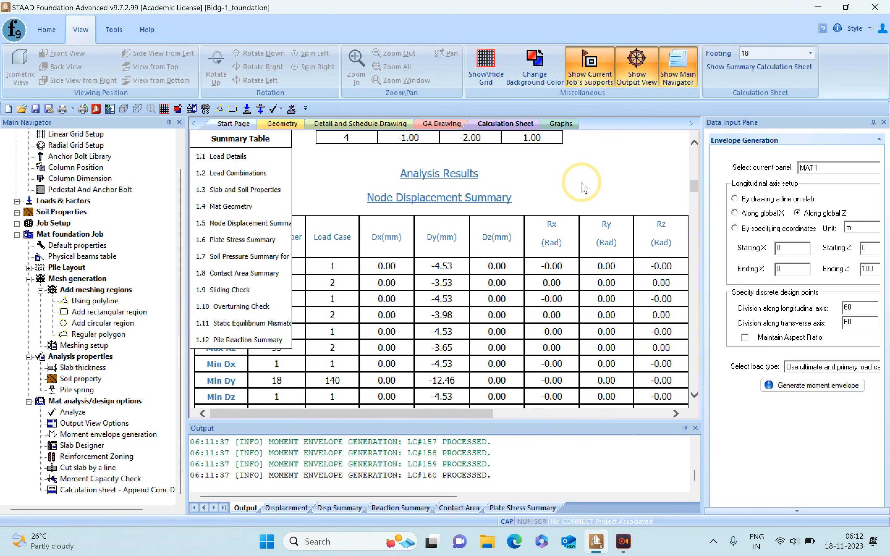
{"action": "scroll", "coordinate": [634, 221], "scroll_direction": "up", "scroll_amount": 15}
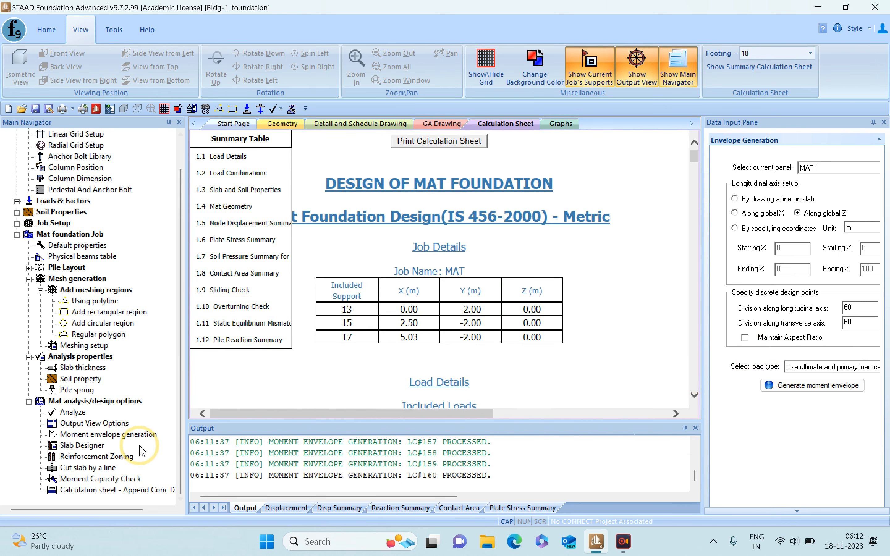
- Design the mat slab with Wood and Armer moments considered, keeping the preset grades, covers, bar sizes and spacings
{"action": "left_click", "coordinate": [94, 446]}
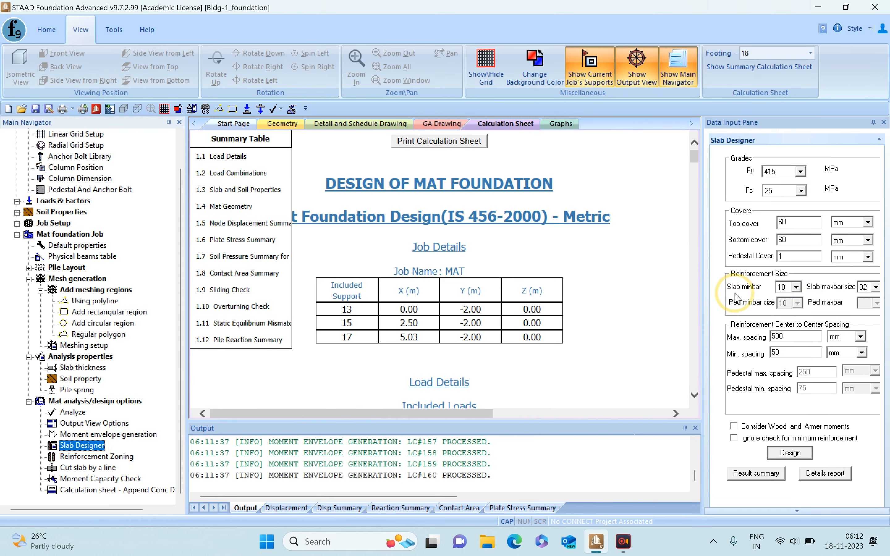
{"action": "left_click_drag", "start_coordinate": [700, 288], "coordinate": [659, 284]}
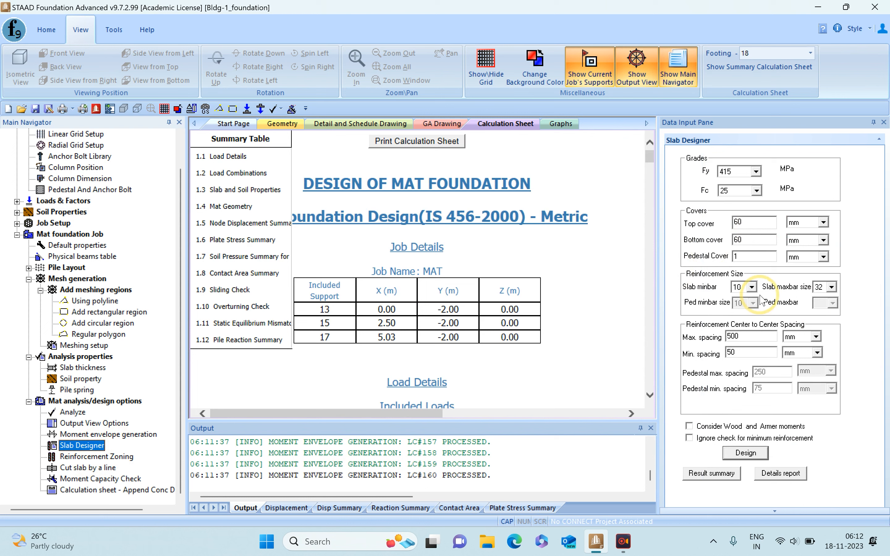
{"action": "left_click", "coordinate": [689, 426]}
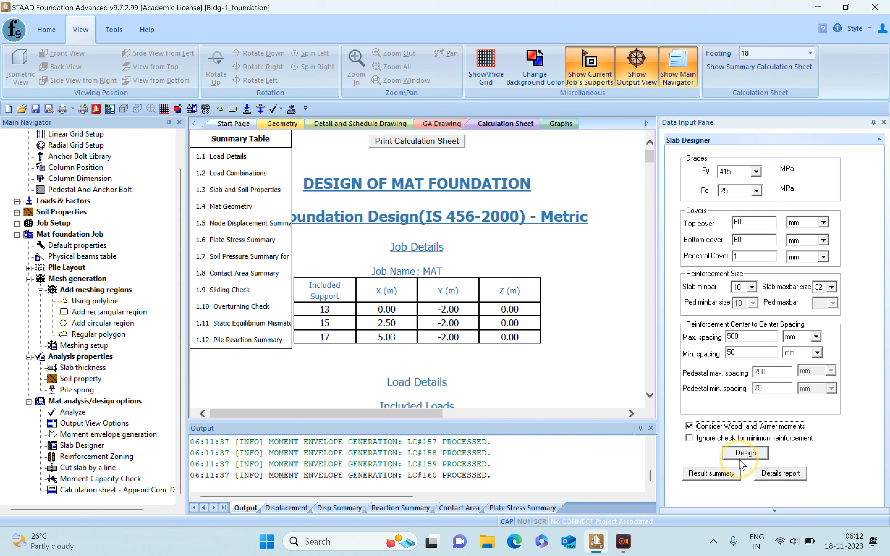
{"action": "left_click", "coordinate": [748, 455]}
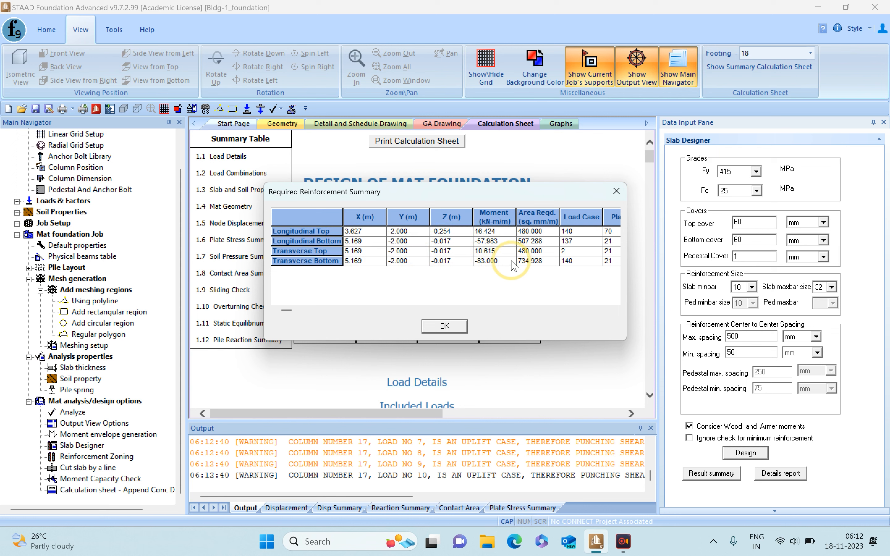
- Examine the required reinforcement areas at the mat's top and bottom in the slab design result summary
{"action": "left_click_drag", "start_coordinate": [538, 241], "coordinate": [550, 267]}
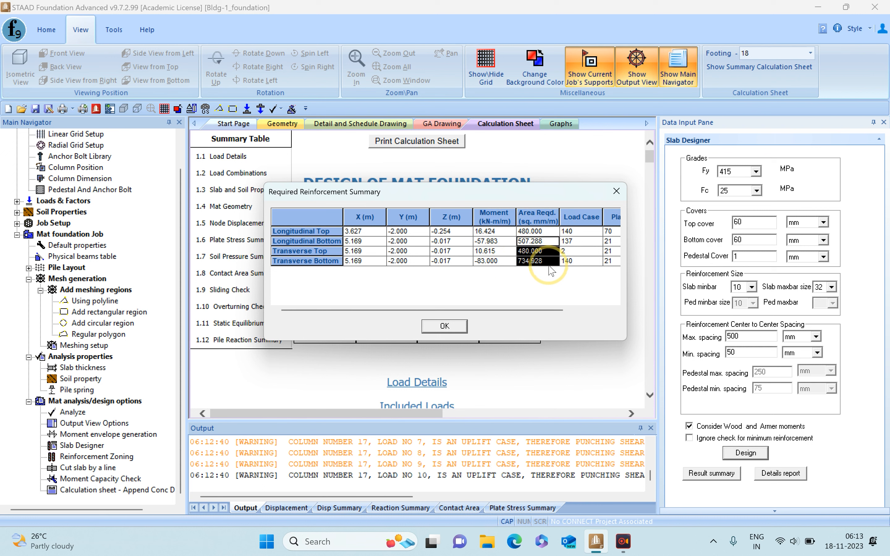
{"action": "left_click", "coordinate": [550, 269]}
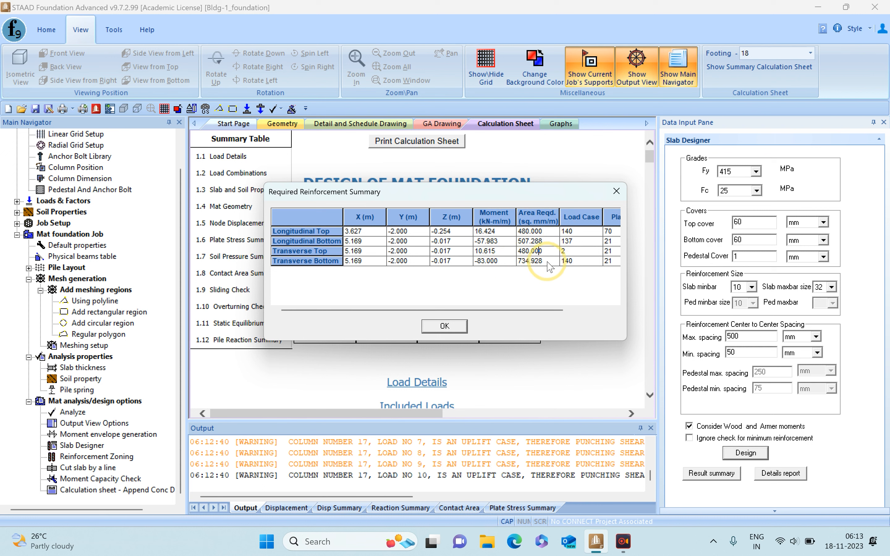
{"action": "mouse_move", "coordinate": [534, 310]}
{"action": "left_mouse_down"}
{"action": "mouse_move", "coordinate": [562, 312]}
{"action": "mouse_move", "coordinate": [540, 312]}
{"action": "left_mouse_up"}
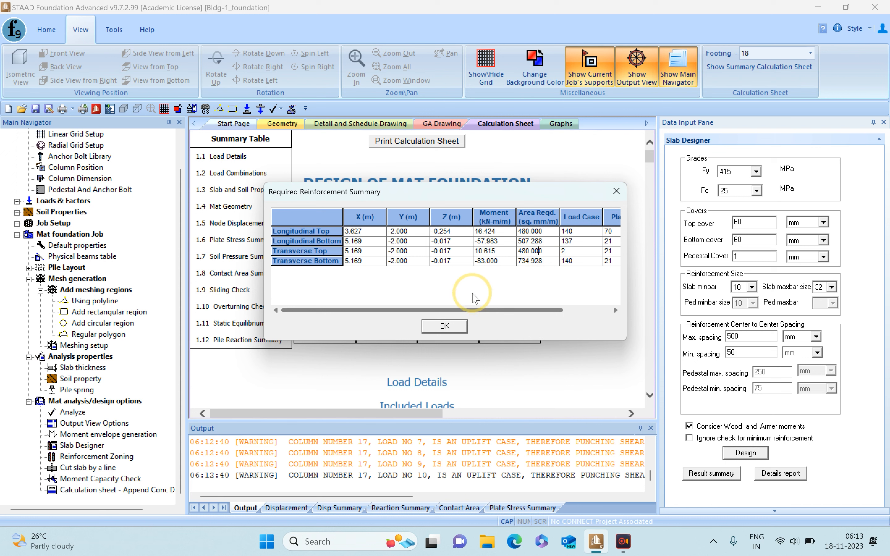
{"action": "left_click", "coordinate": [454, 328]}
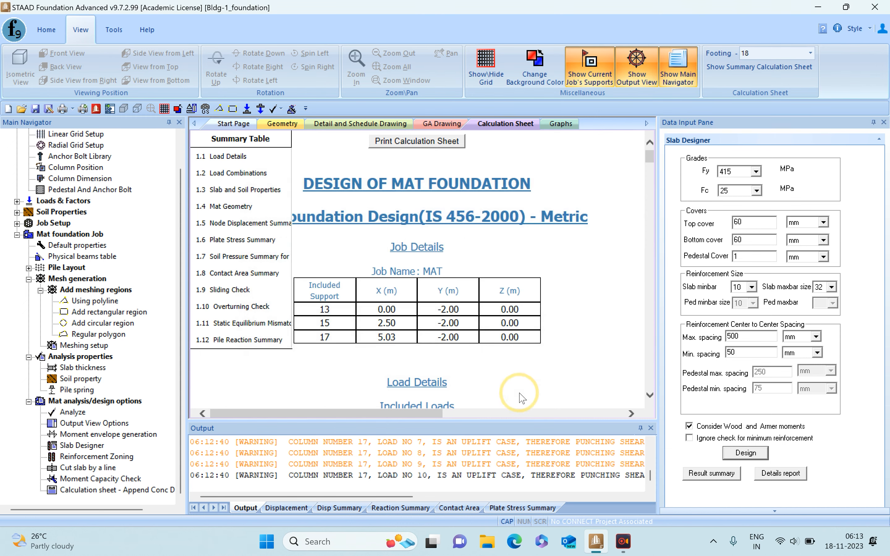
- Examine the slab design's detailed transverse bottom reinforcement and punching shear results, and recheck the required reinforcement summary
{"action": "left_click", "coordinate": [781, 474]}
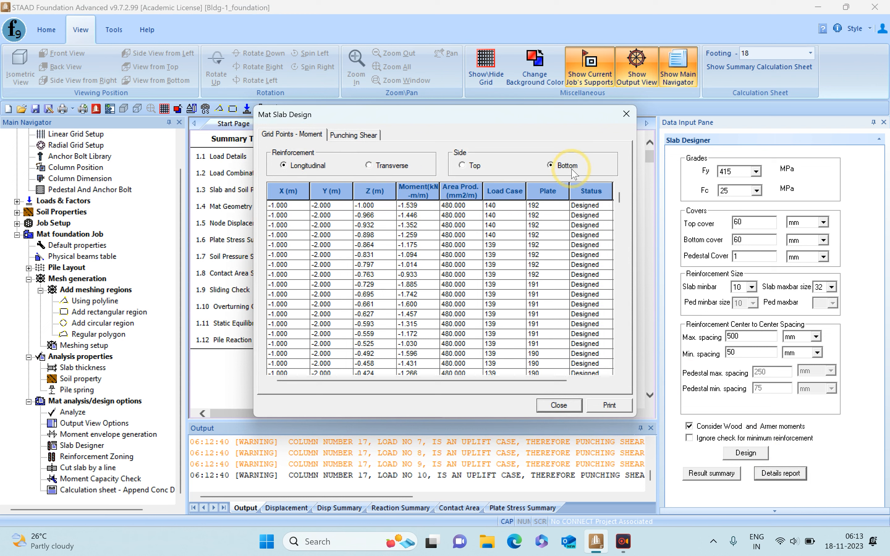
{"action": "left_click", "coordinate": [379, 172]}
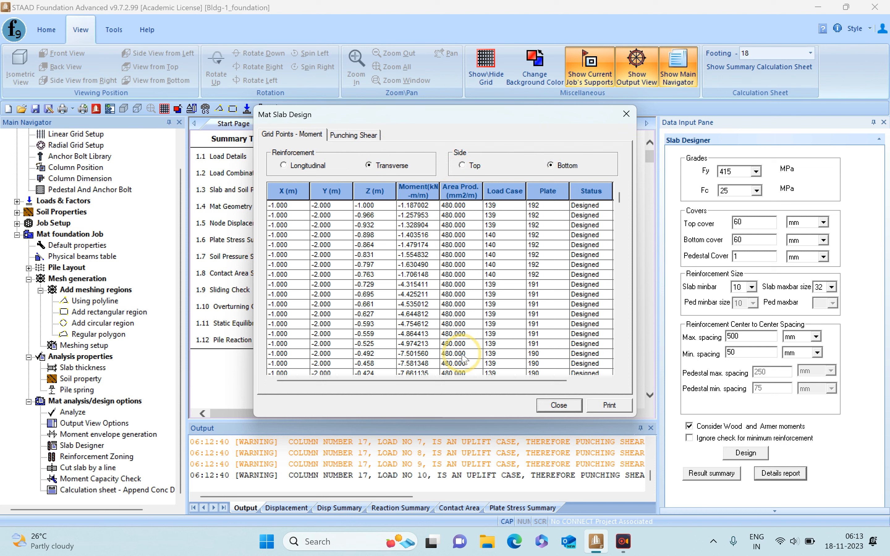
{"action": "left_click", "coordinate": [351, 136]}
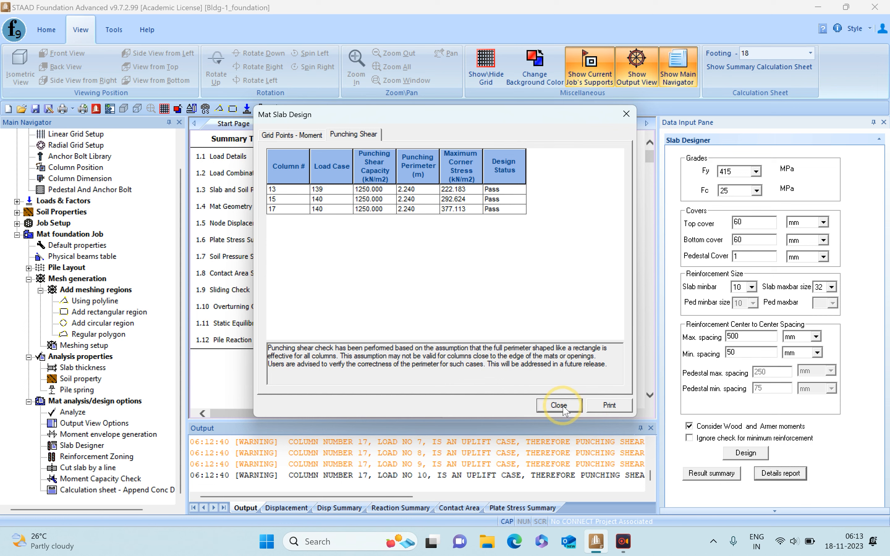
{"action": "left_click", "coordinate": [544, 408]}
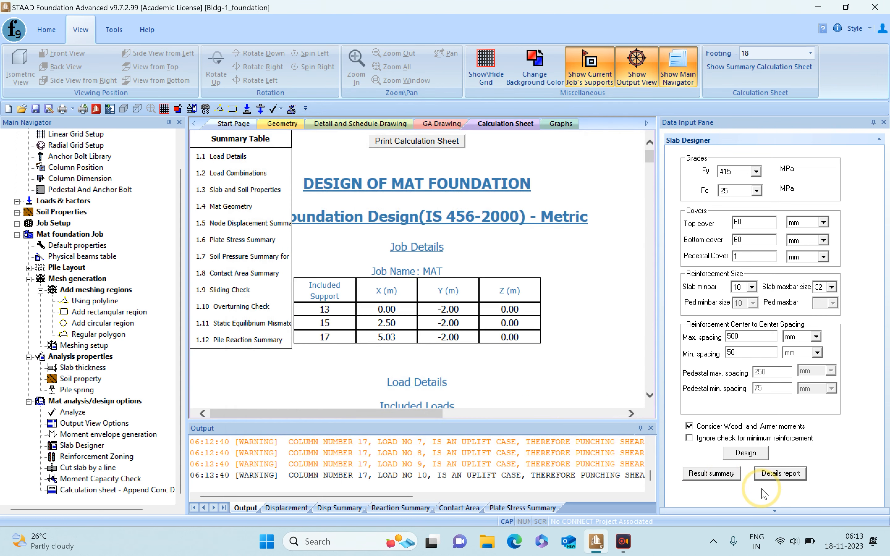
{"action": "left_click", "coordinate": [714, 475]}
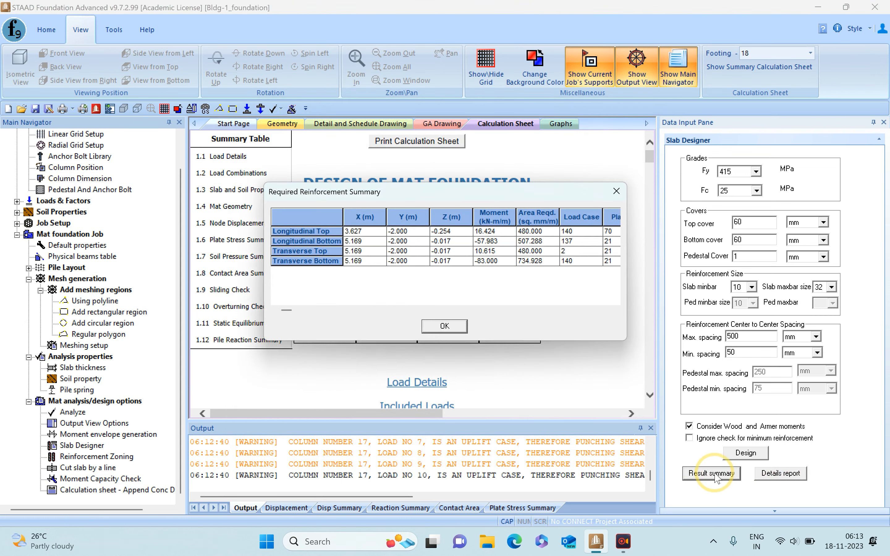
{"action": "left_click", "coordinate": [445, 327]}
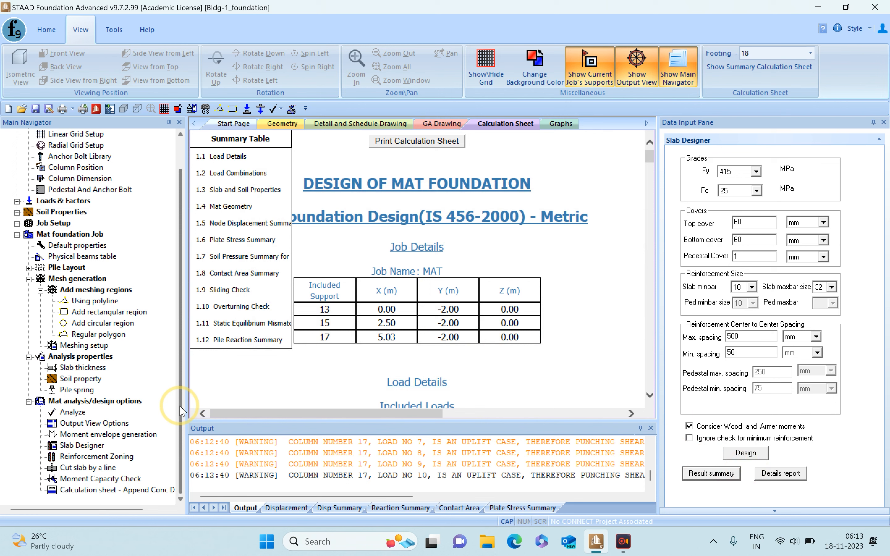
- Append the concrete design to the mat foundation's calculation sheet and display the sheet's summary table
{"action": "left_click", "coordinate": [122, 492]}
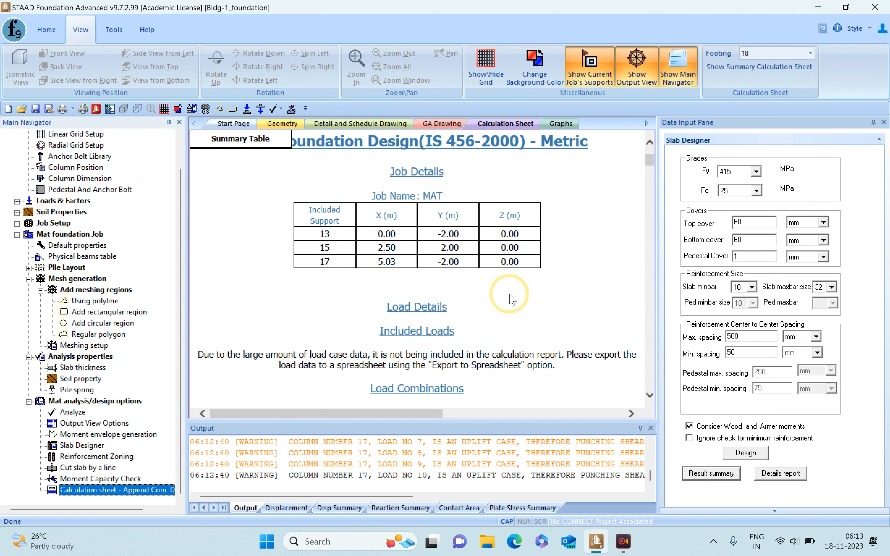
{"action": "left_click", "coordinate": [239, 140]}
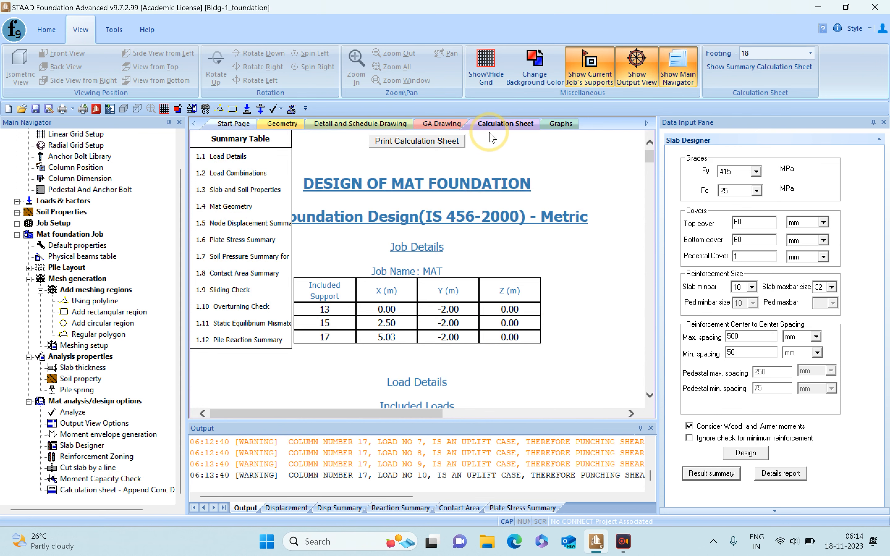
- Generate the general arrangement drawing for the current job only and inspect the mat outline, columns, dimensions and schedule table
{"action": "left_click", "coordinate": [436, 125]}
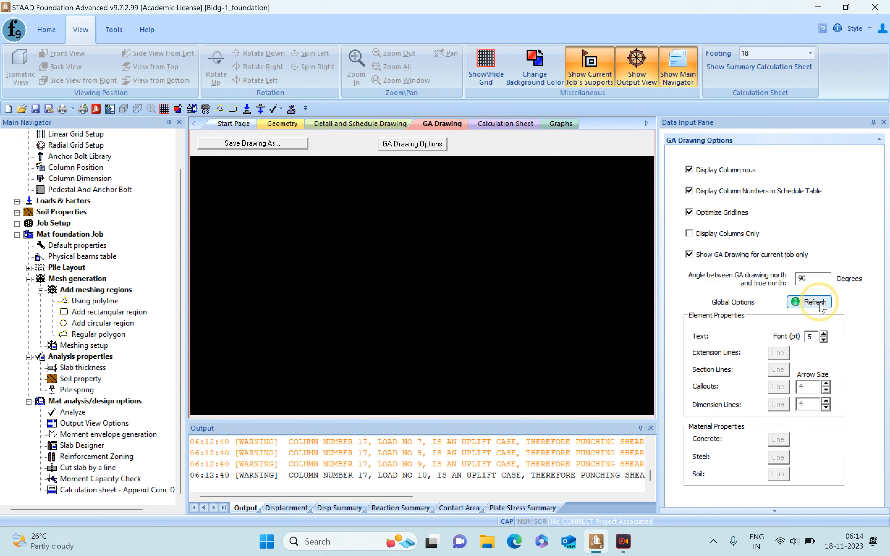
{"action": "left_click", "coordinate": [808, 302]}
{"action": "scroll", "coordinate": [279, 287], "scroll_direction": "up", "scroll_amount": 5}
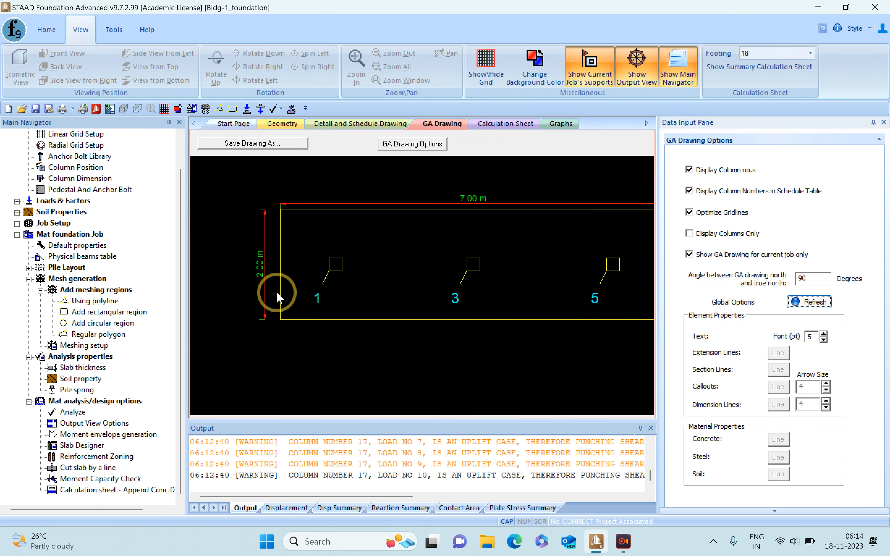
{"action": "scroll", "coordinate": [286, 287], "scroll_direction": "down", "scroll_amount": 2}
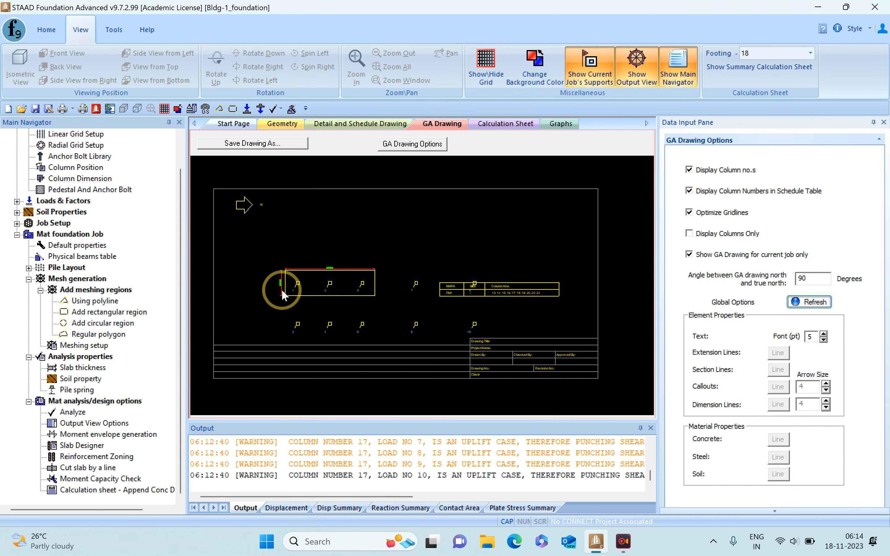
{"action": "scroll", "coordinate": [476, 265], "scroll_direction": "down", "scroll_amount": 2}
{"action": "scroll", "coordinate": [330, 268], "scroll_direction": "up", "scroll_amount": 4}
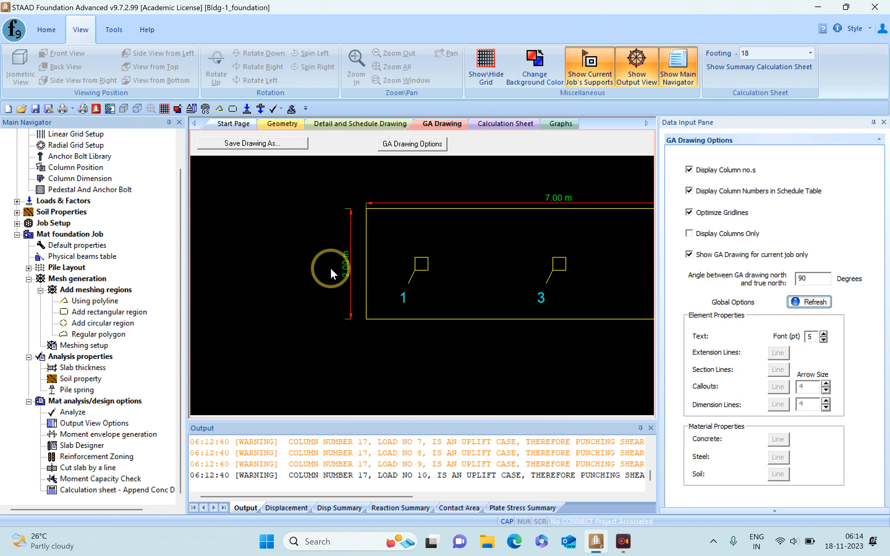
{"action": "scroll", "coordinate": [365, 254], "scroll_direction": "down", "scroll_amount": 2}
{"action": "middle_click_drag", "start_coordinate": [512, 250], "coordinate": [412, 246]}
{"action": "scroll", "coordinate": [481, 262], "scroll_direction": "down", "scroll_amount": 2}
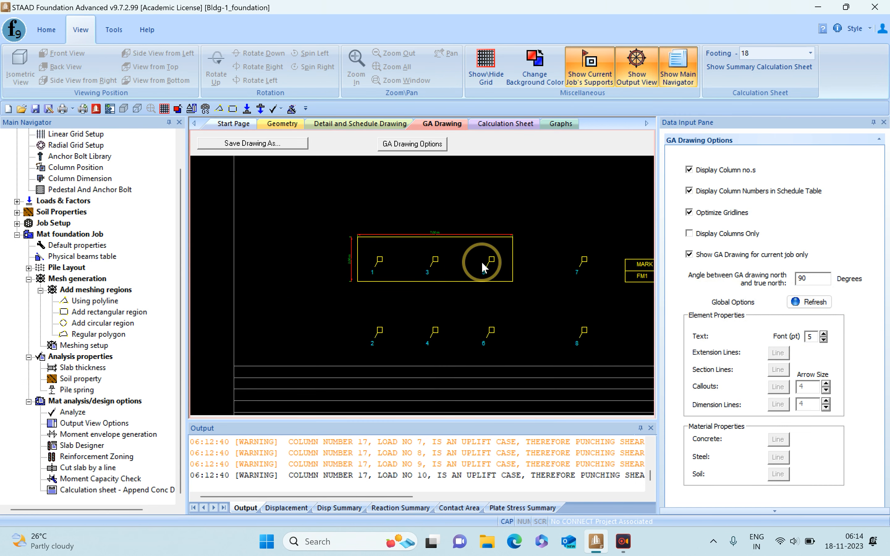
{"action": "middle_click_drag", "start_coordinate": [559, 271], "coordinate": [449, 275]}
{"action": "mouse_move", "coordinate": [520, 278]}
{"action": "middle_mouse_down"}
{"action": "mouse_move", "coordinate": [445, 275]}
{"action": "mouse_move", "coordinate": [513, 300]}
{"action": "middle_mouse_up"}
{"action": "scroll", "coordinate": [503, 294], "scroll_direction": "down", "scroll_amount": 2}
{"action": "middle_click_drag", "start_coordinate": [387, 250], "coordinate": [448, 270]}
{"action": "scroll", "coordinate": [448, 268], "scroll_direction": "down", "scroll_amount": 2}
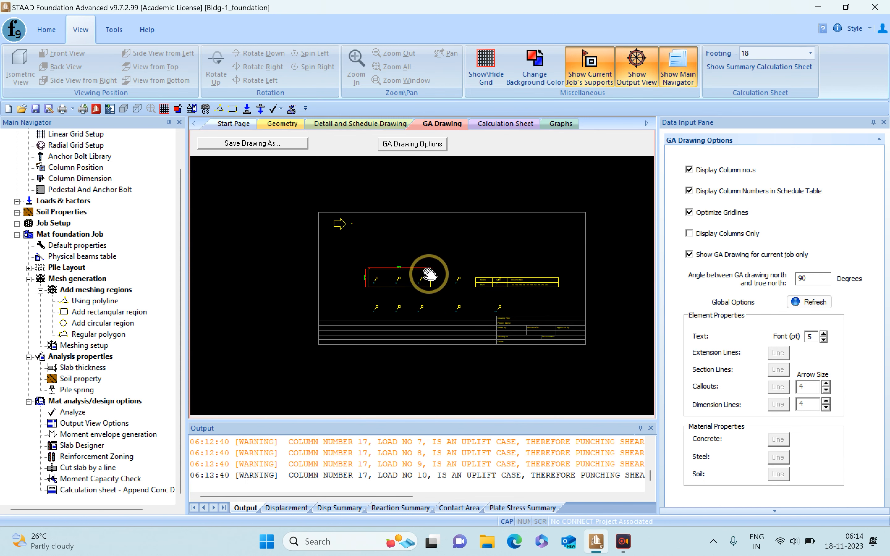
- Add physical beams to the mat between supports 13 and 15 and between supports 15 and 17, accepting deletion of the current mesh
{"action": "left_click", "coordinate": [282, 124]}
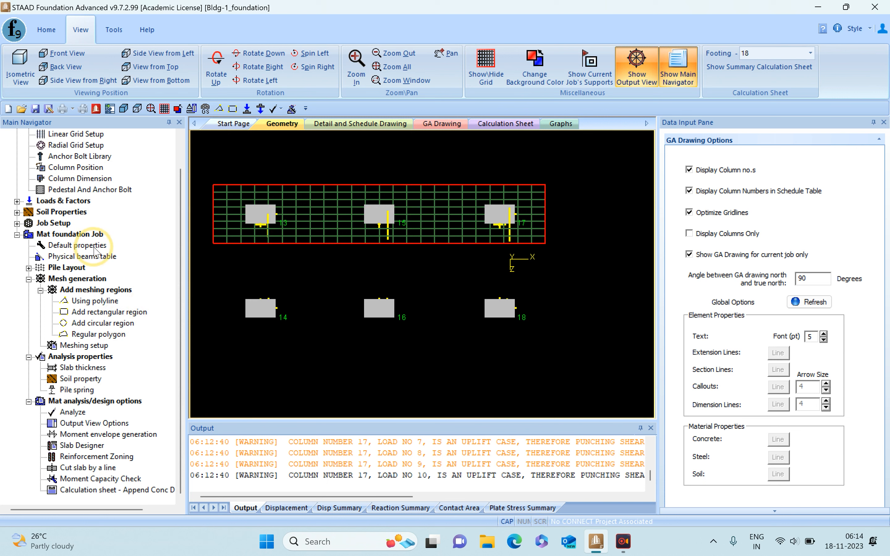
{"action": "left_click", "coordinate": [79, 257]}
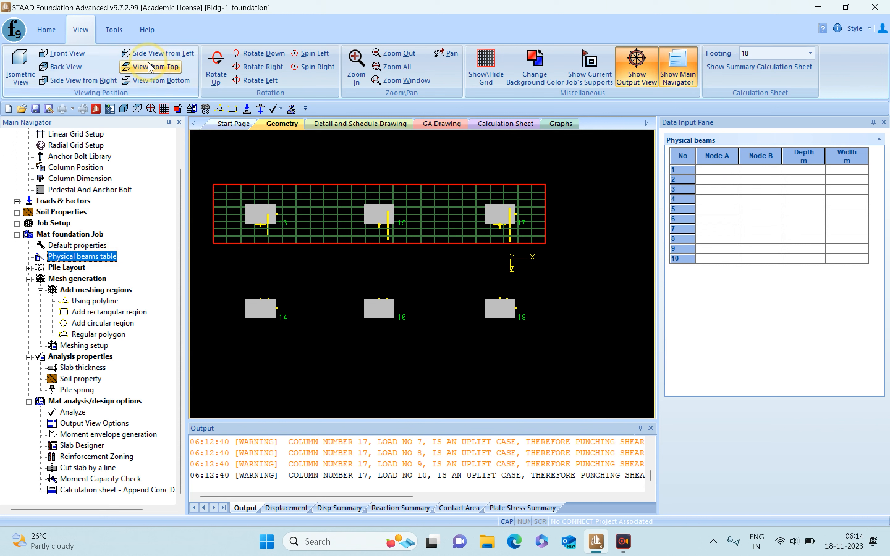
{"action": "left_click", "coordinate": [110, 31]}
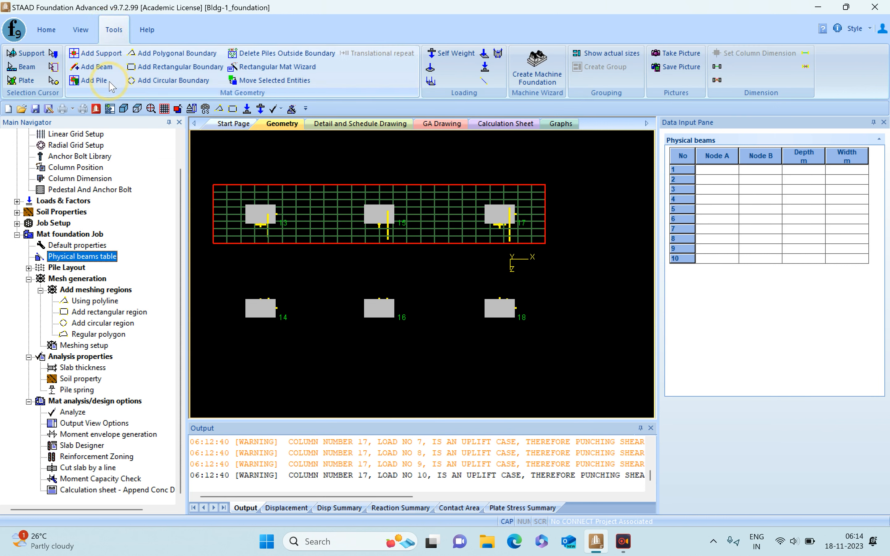
{"action": "left_click", "coordinate": [97, 67]}
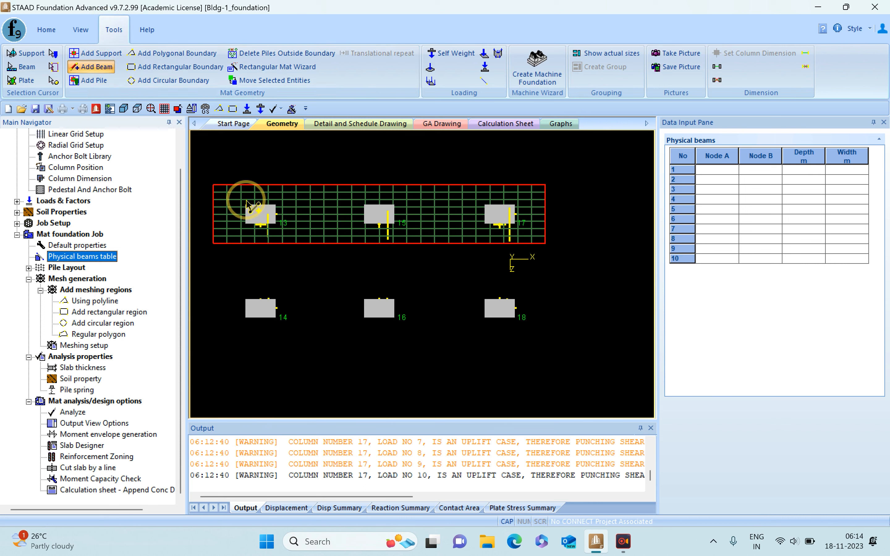
{"action": "left_click", "coordinate": [261, 217]}
{"action": "left_click", "coordinate": [379, 216]}
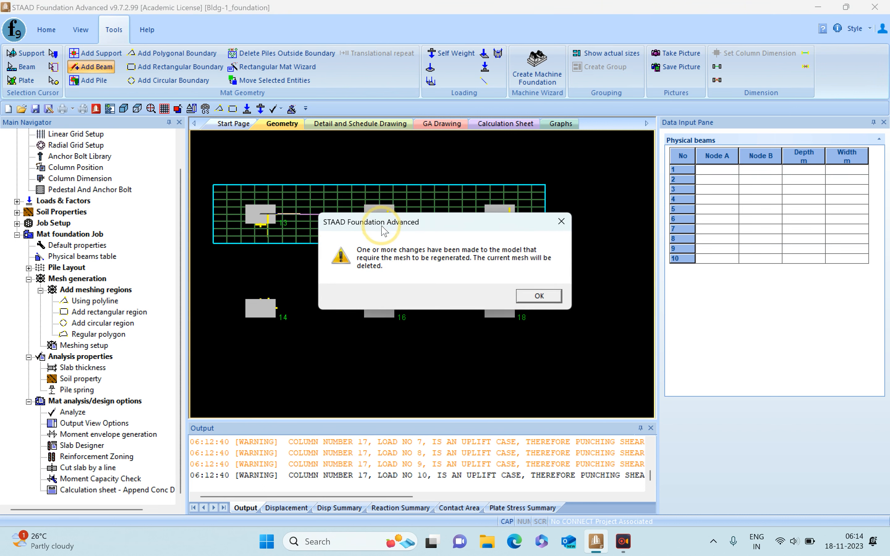
{"action": "left_click", "coordinate": [539, 296]}
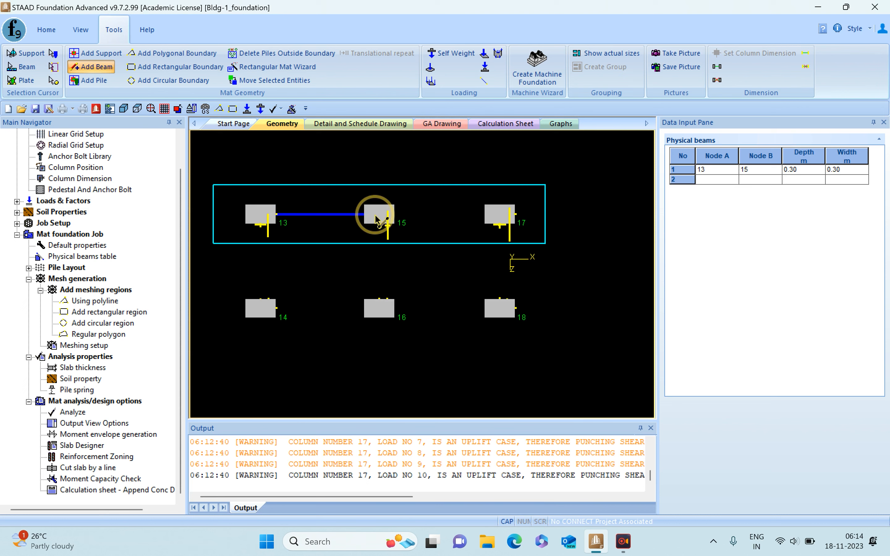
{"action": "left_click", "coordinate": [379, 213]}
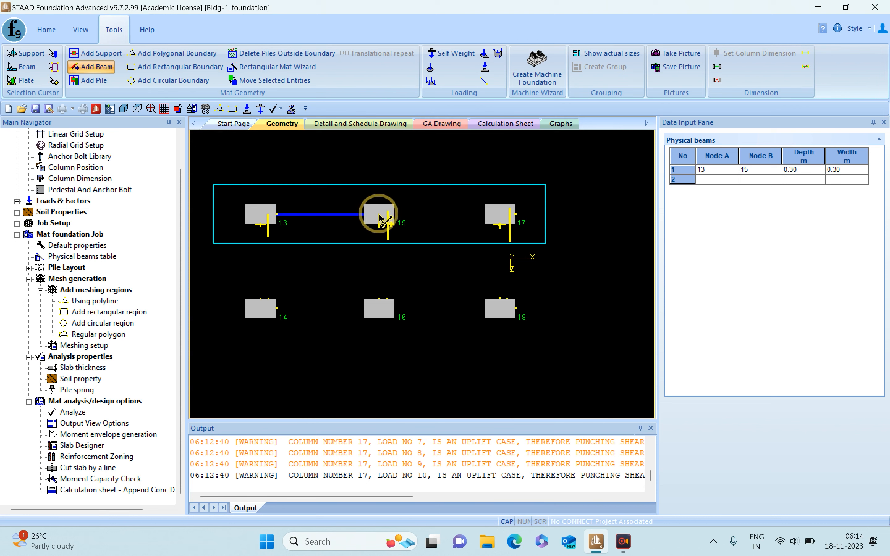
{"action": "left_click", "coordinate": [501, 220]}
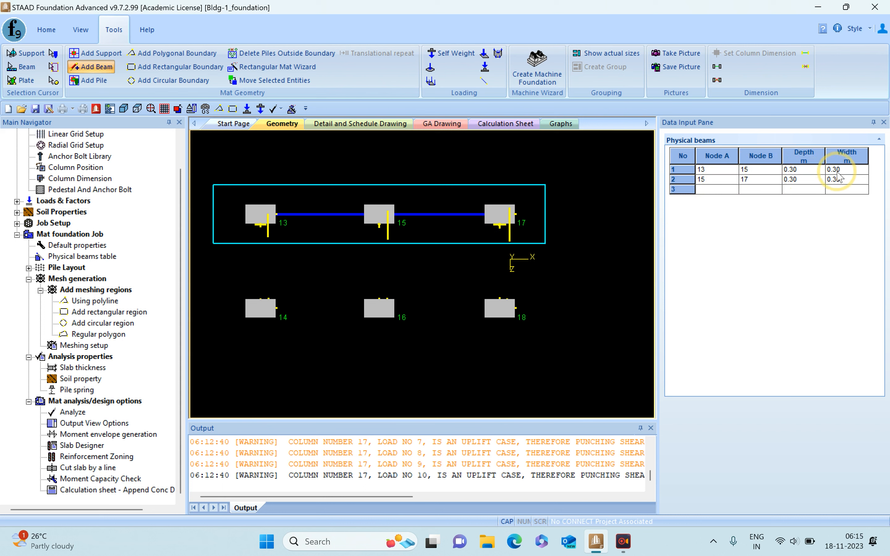
- Set both physical beams to a depth of 0.5 m and a width of 0.4 m
{"action": "left_click", "coordinate": [850, 171]}
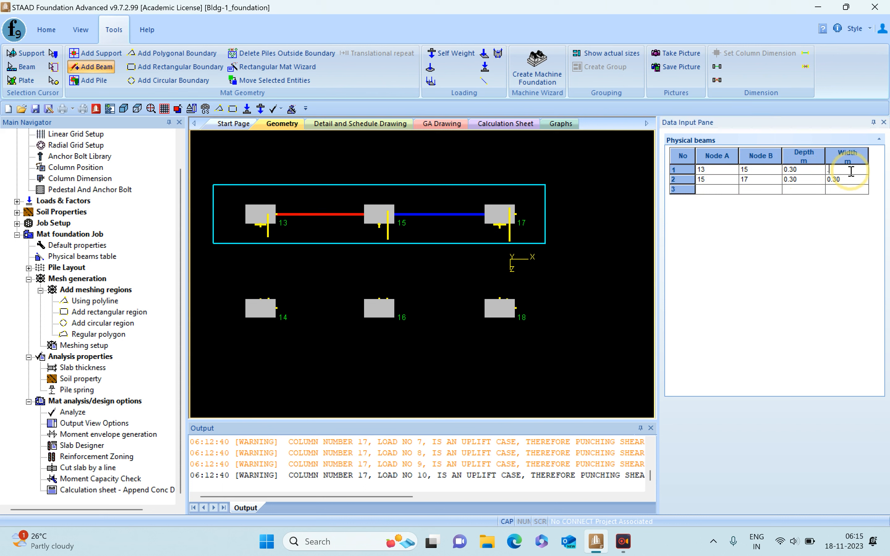
{"action": "left_click", "coordinate": [860, 180]}
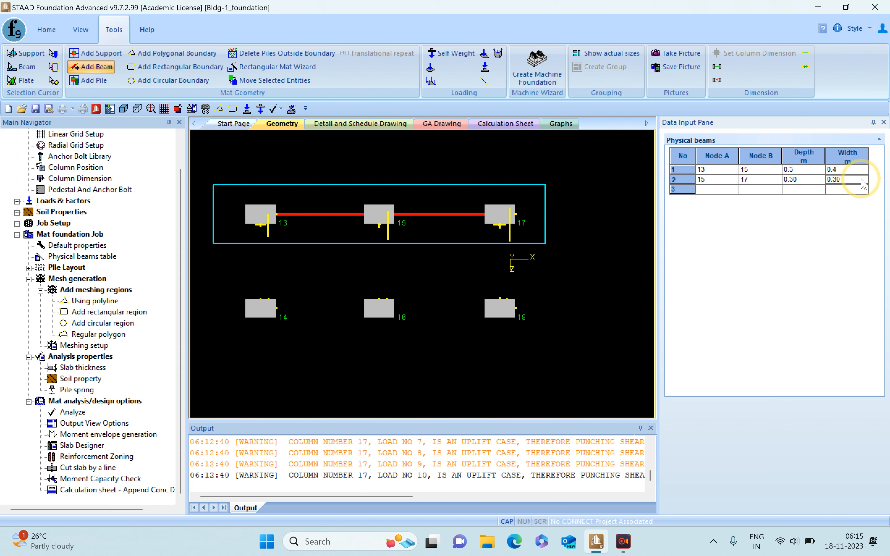
{"action": "left_click", "coordinate": [795, 169]}
{"action": "type", "text": "5"}
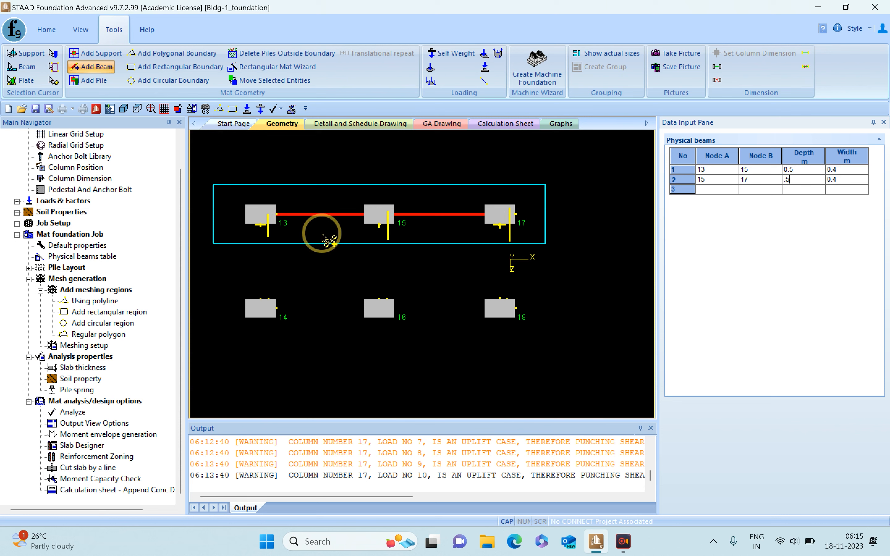
- View the available loads and factors options with the new load case definition, and clear the beam selection
{"action": "scroll", "coordinate": [178, 283], "scroll_direction": "up", "scroll_amount": 1}
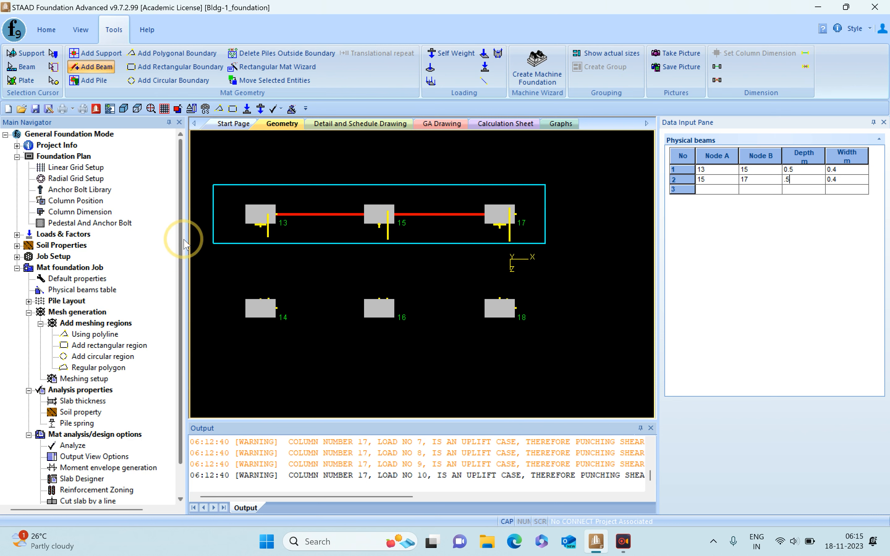
{"action": "left_click", "coordinate": [17, 234]}
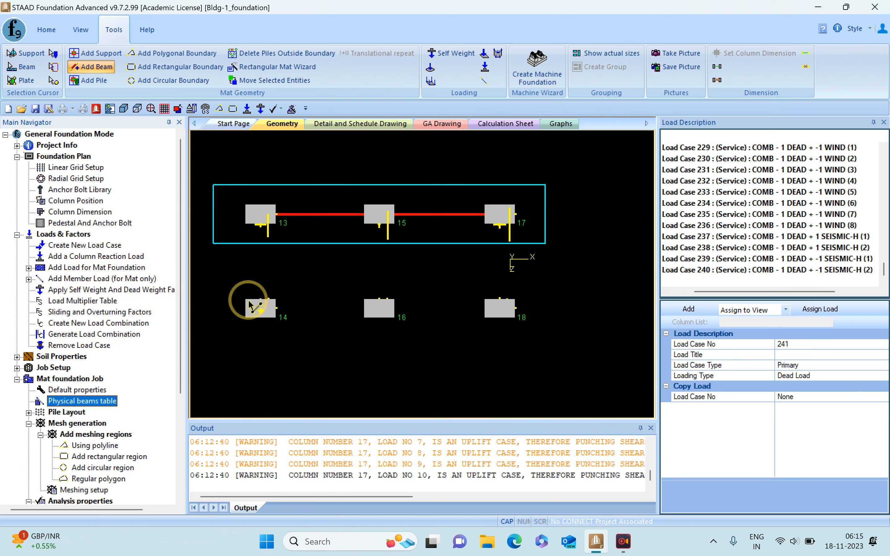
{"action": "left_click", "coordinate": [432, 292]}
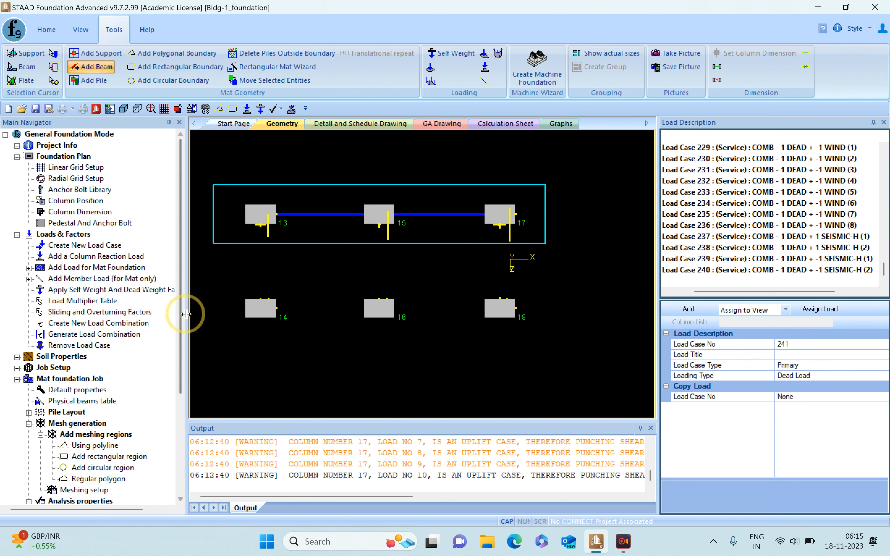
{"action": "left_click_drag", "start_coordinate": [180, 313], "coordinate": [178, 228]}
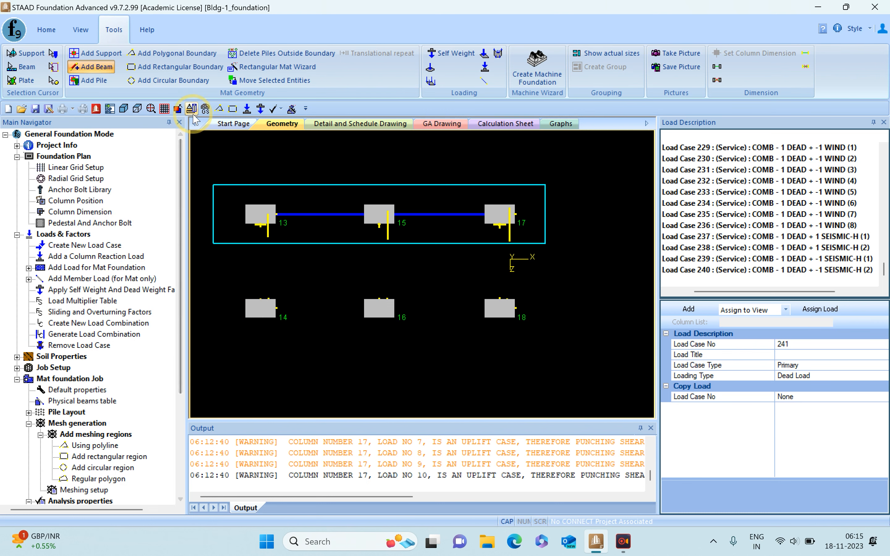